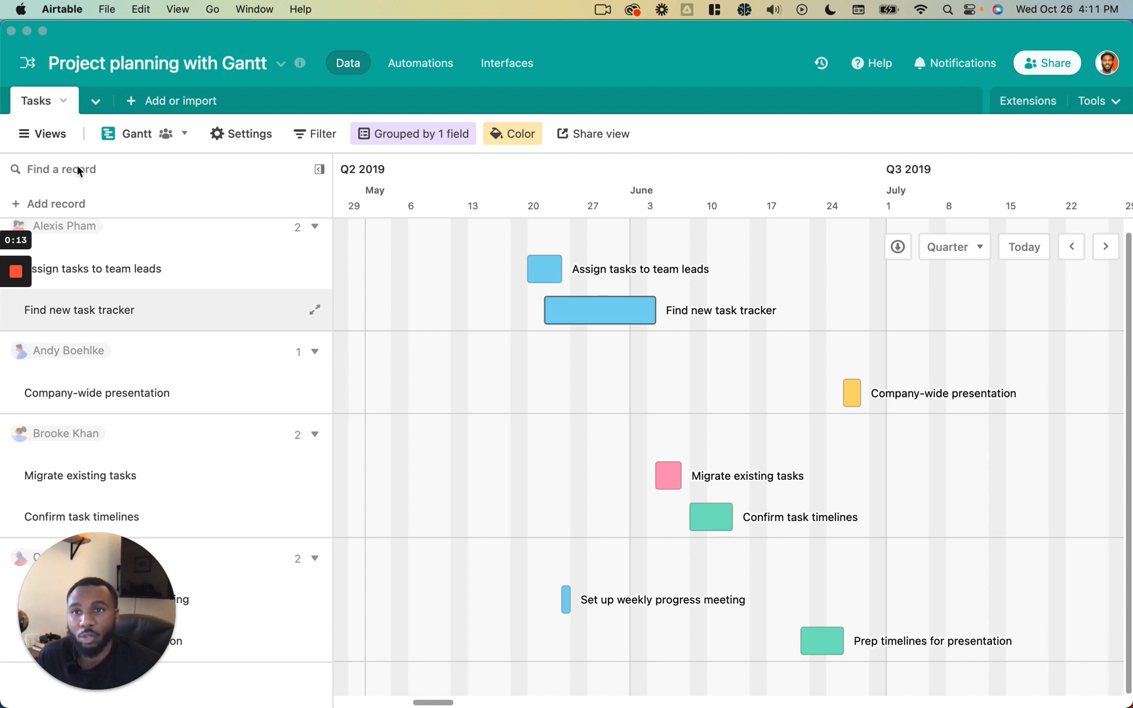
- Switch to the All tasks grid view
click(63, 138)
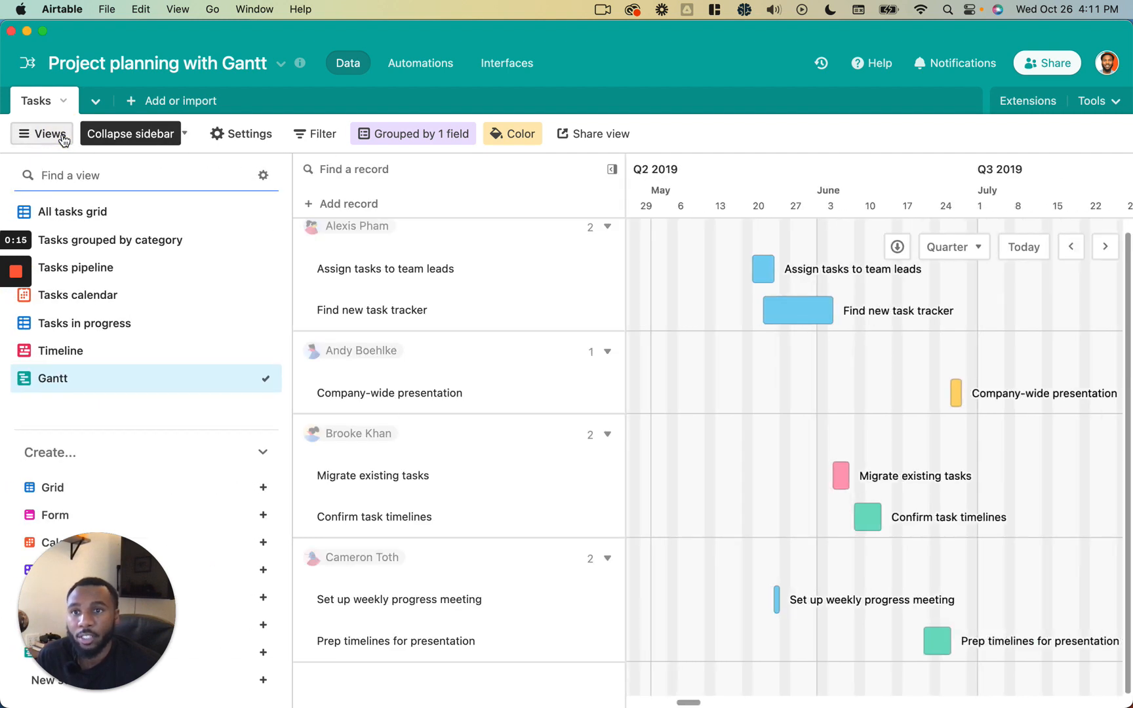
click(92, 211)
click(47, 139)
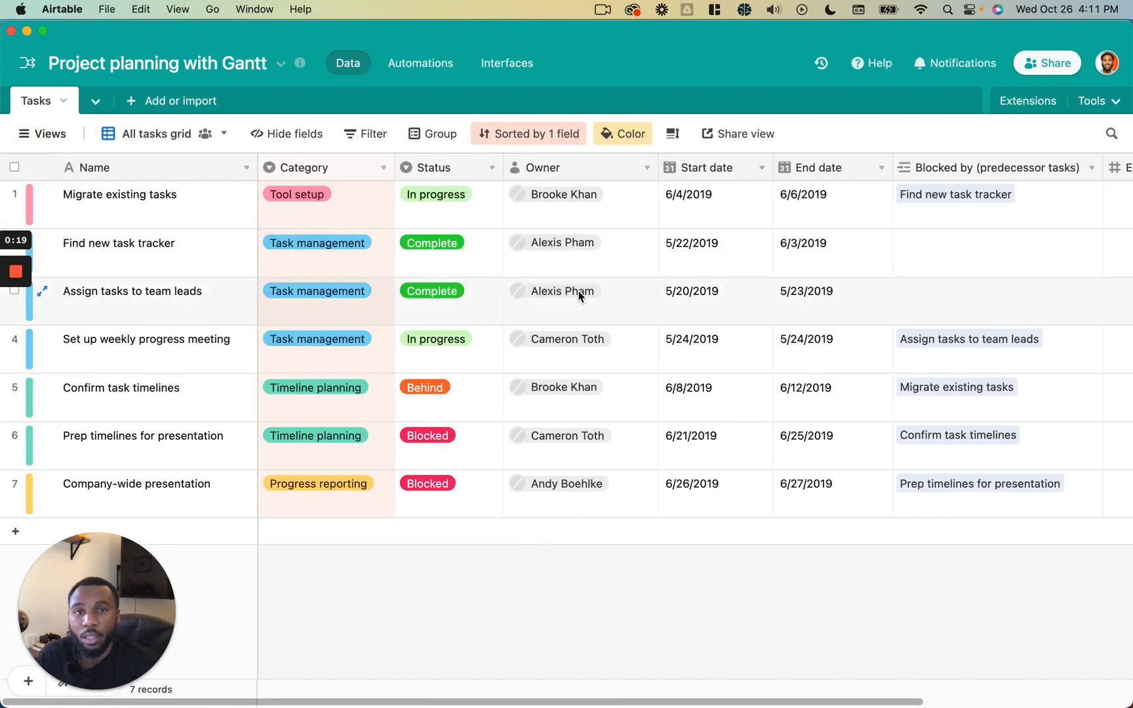
drag(220, 195, 177, 505)
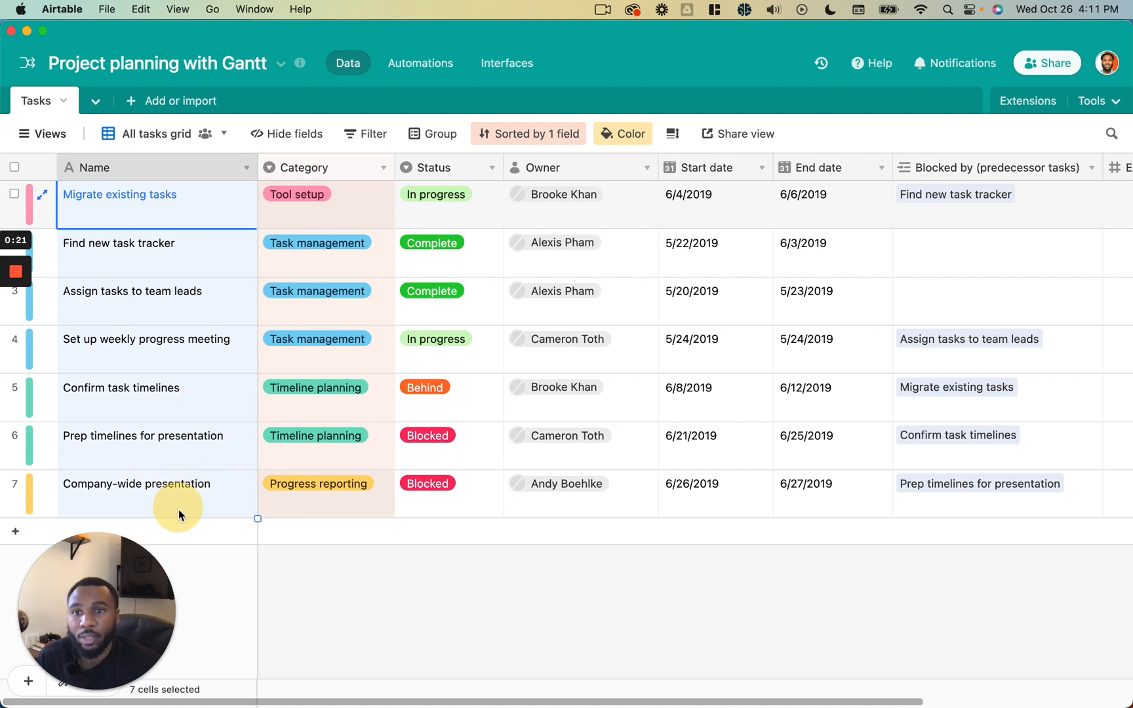
click(719, 218)
click(807, 219)
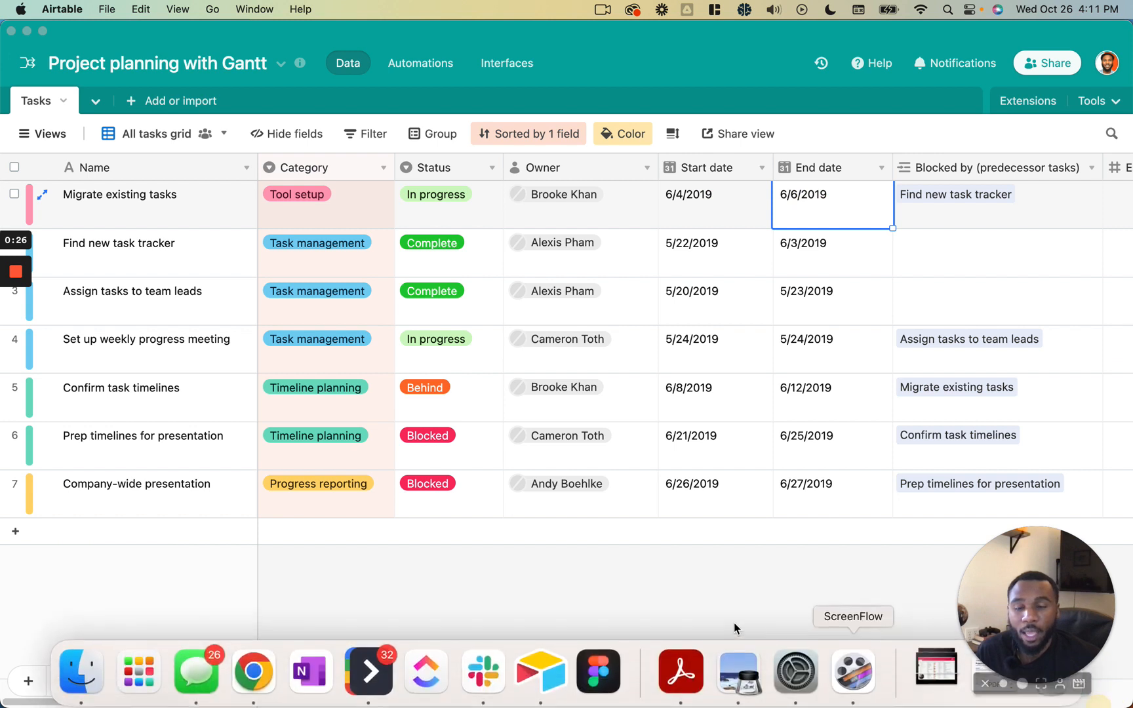
- Add a new record named Milestone 1
click(21, 536)
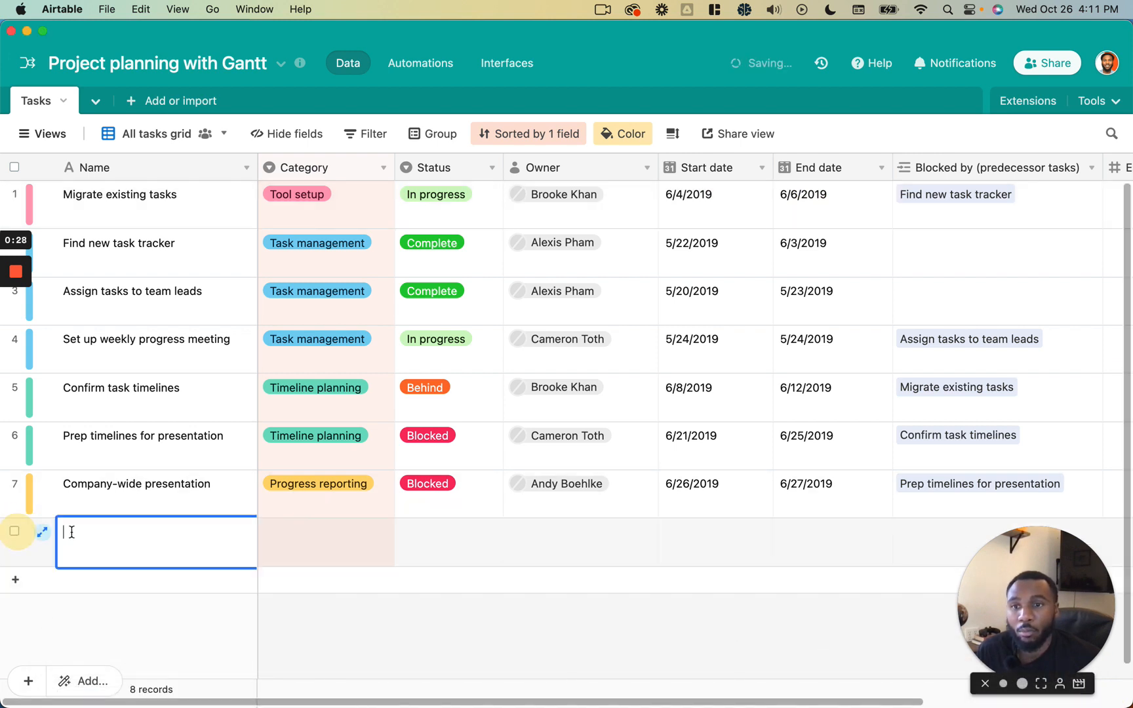
text(Milestone 1)
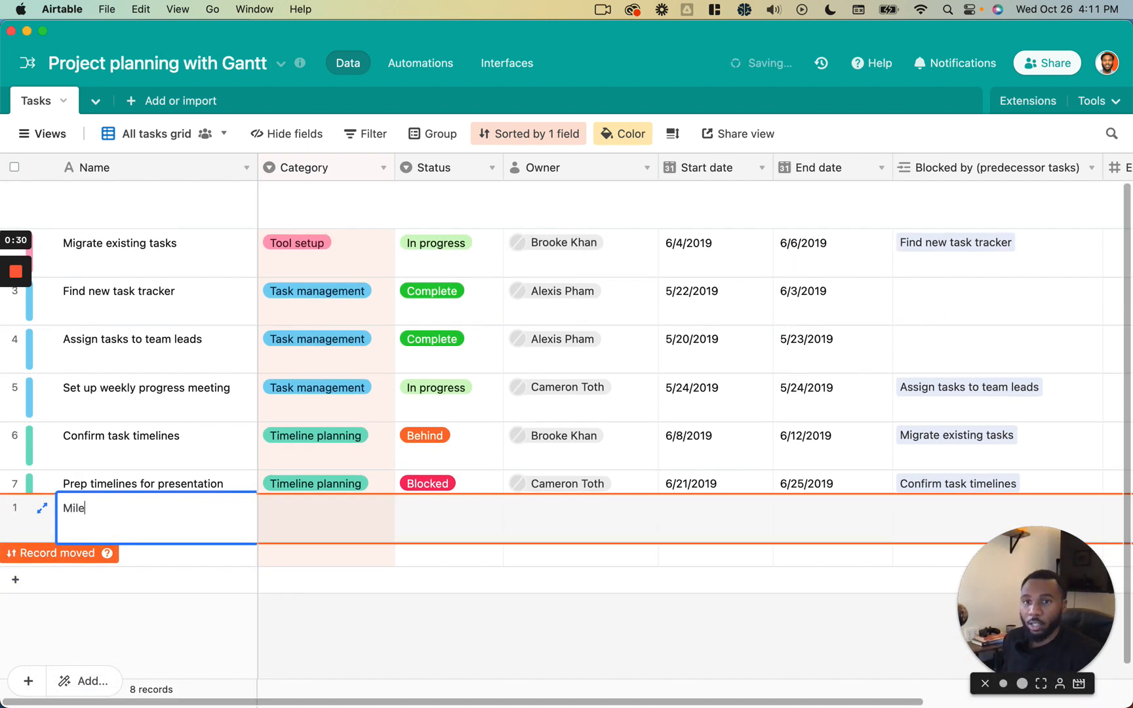
key(Tab)
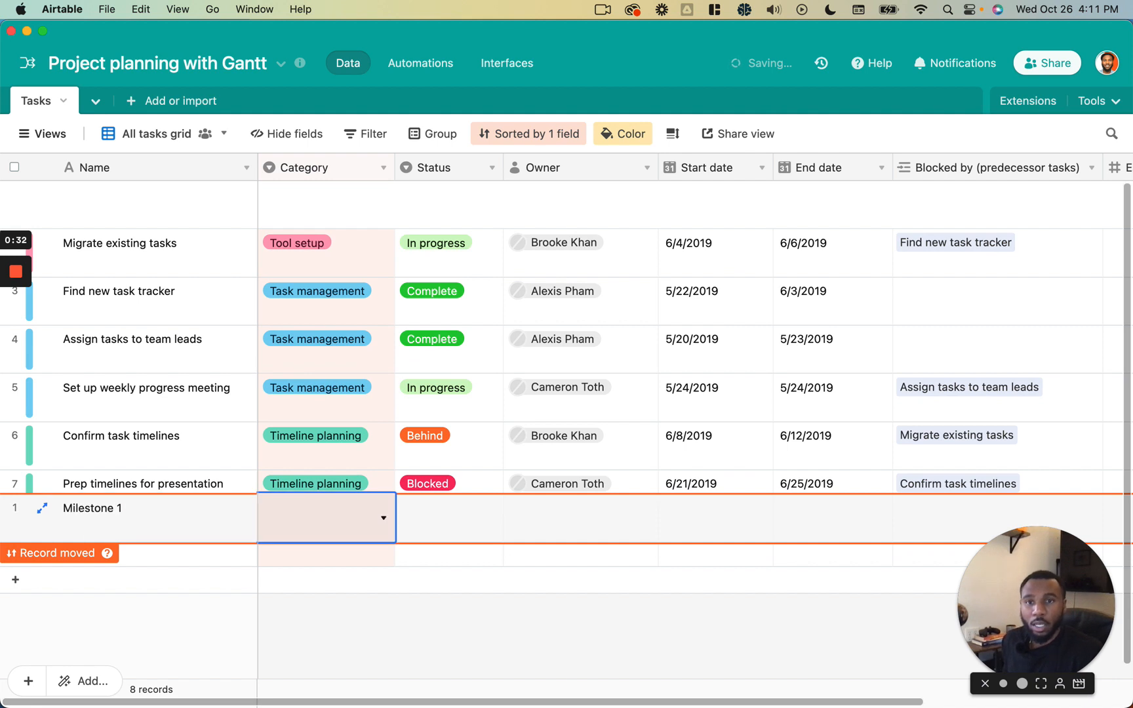
- Set Milestone 1's Category to Task management
key(Return)
key(Up)
key(Up)
key(Up)
key(Return)
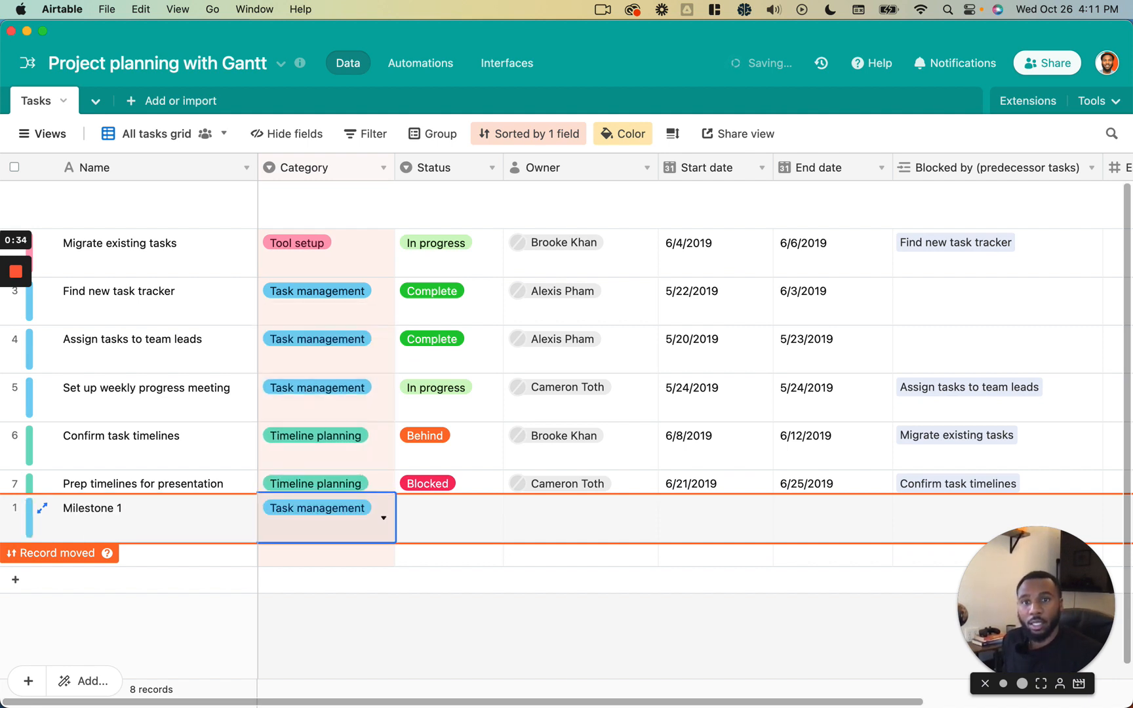
key(Tab)
key(Return)
key(Up)
key(Up)
key(Up)
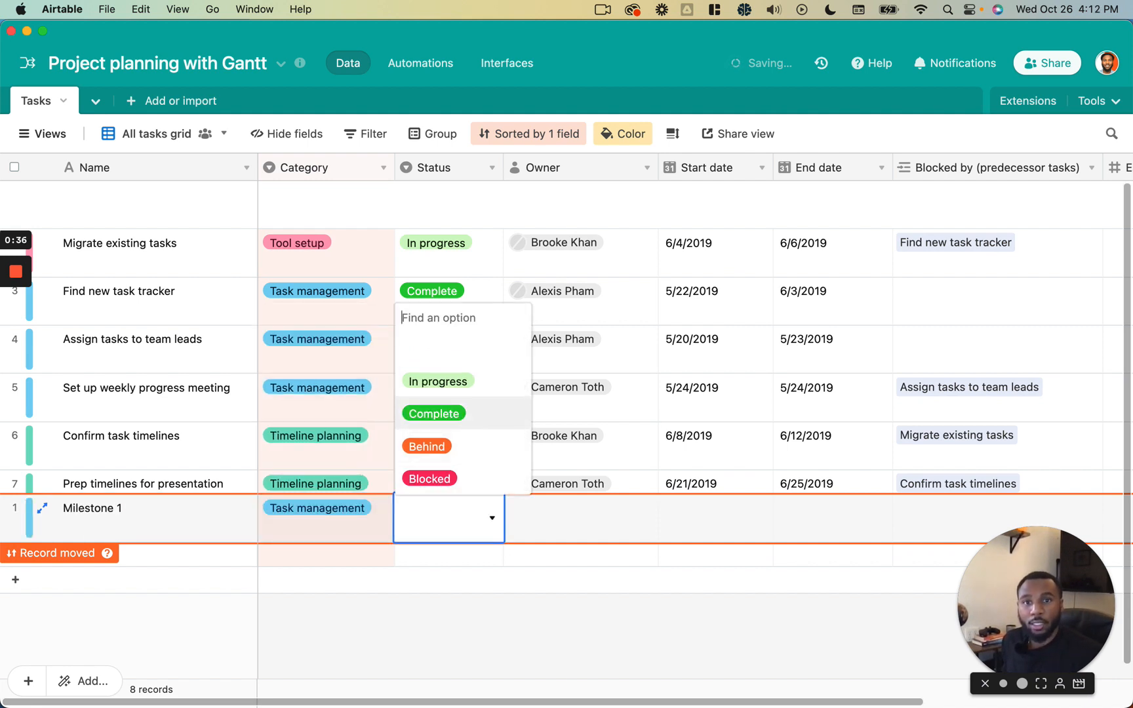
key(shift+Return)
text(\)
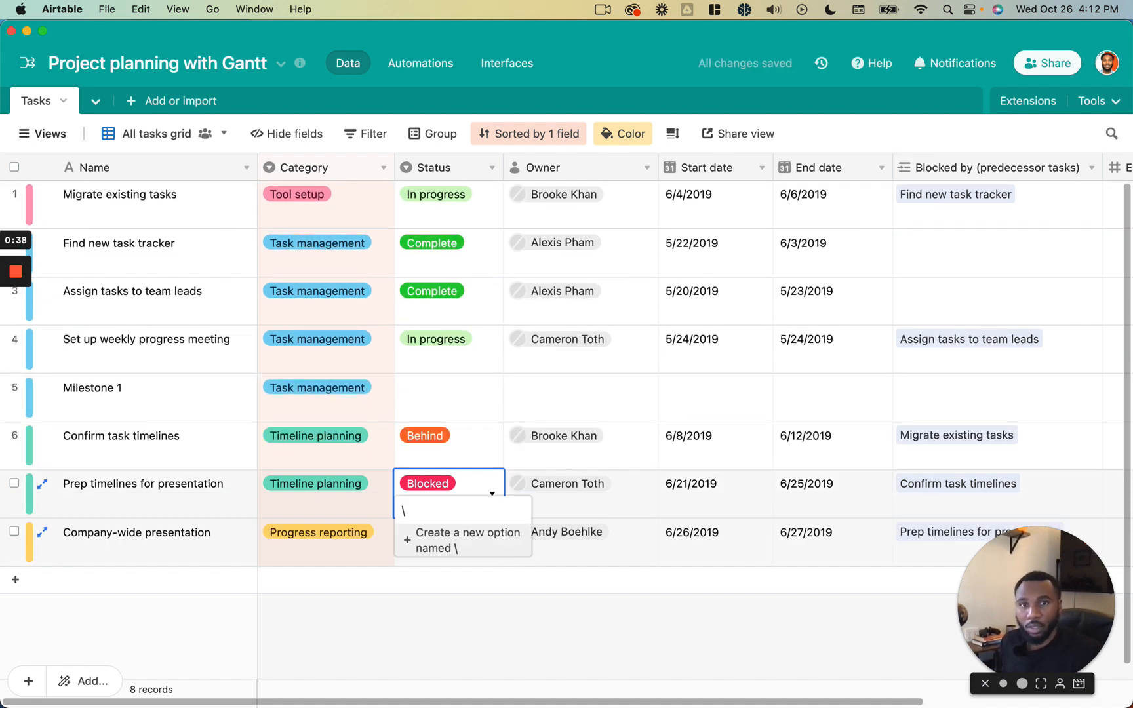
key(Escape)
- Set Milestone 1's Status to In progress and assign the listed workspace collaborator as its Owner
double_click(453, 402)
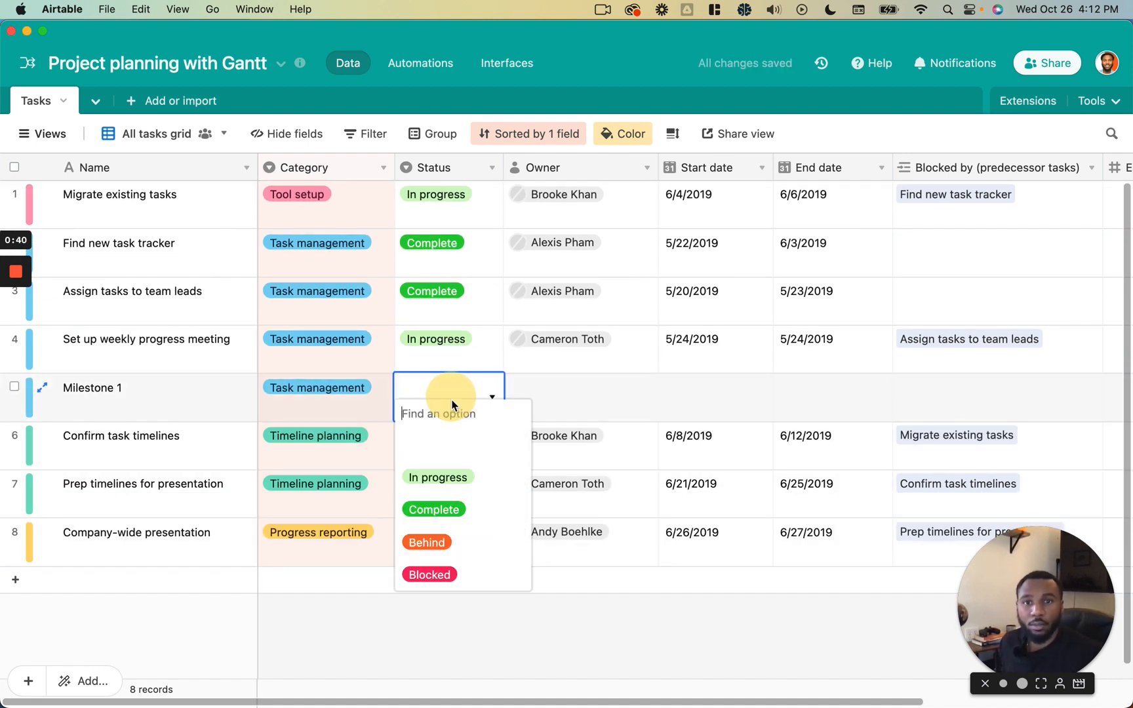
click(438, 477)
double_click(580, 397)
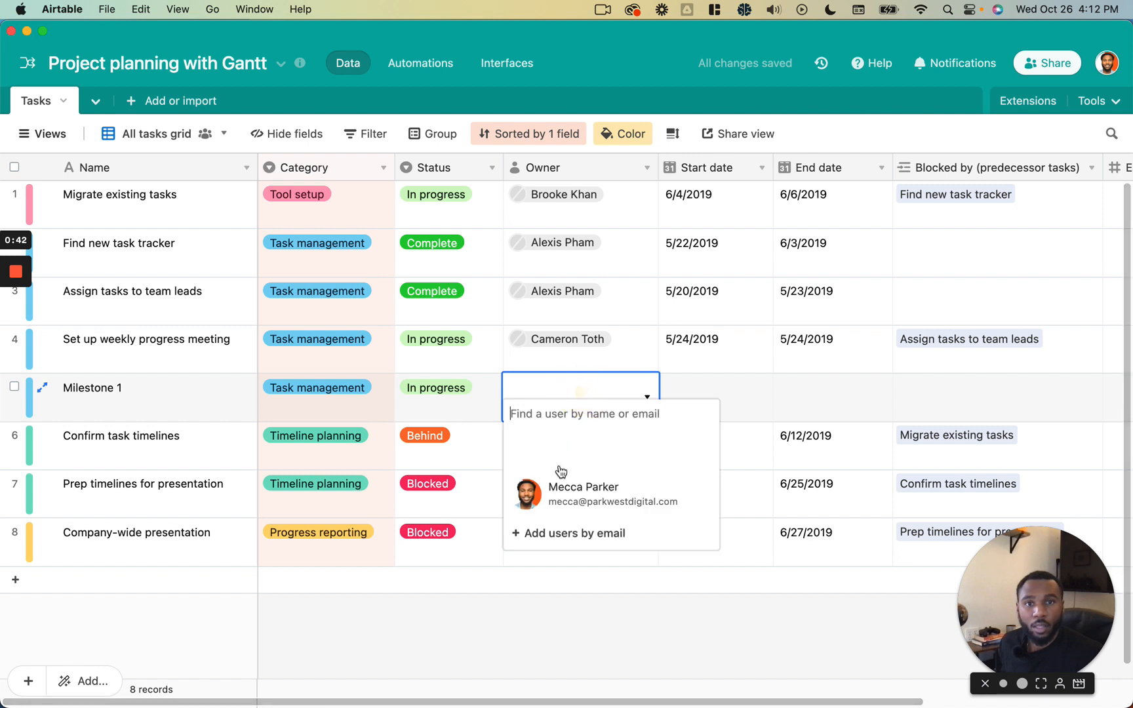
click(564, 487)
- Set Milestone 1's End date to 6/1/2019, leaving its Start date empty
click(728, 394)
click(728, 393)
click(849, 387)
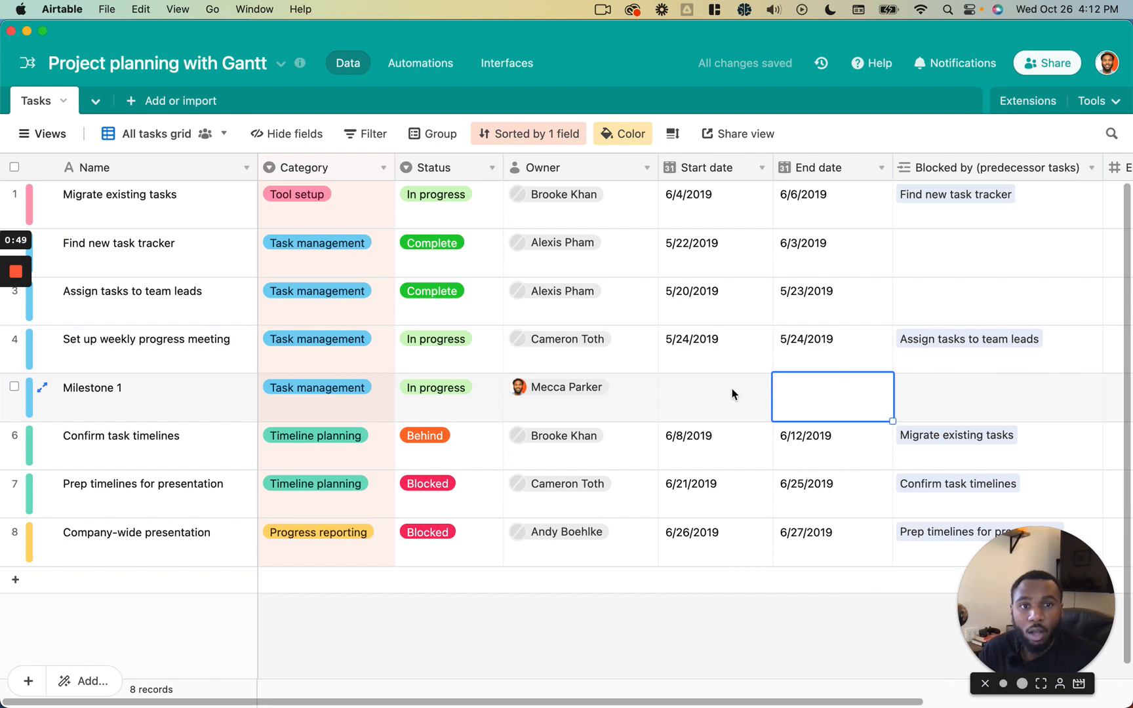
click(813, 391)
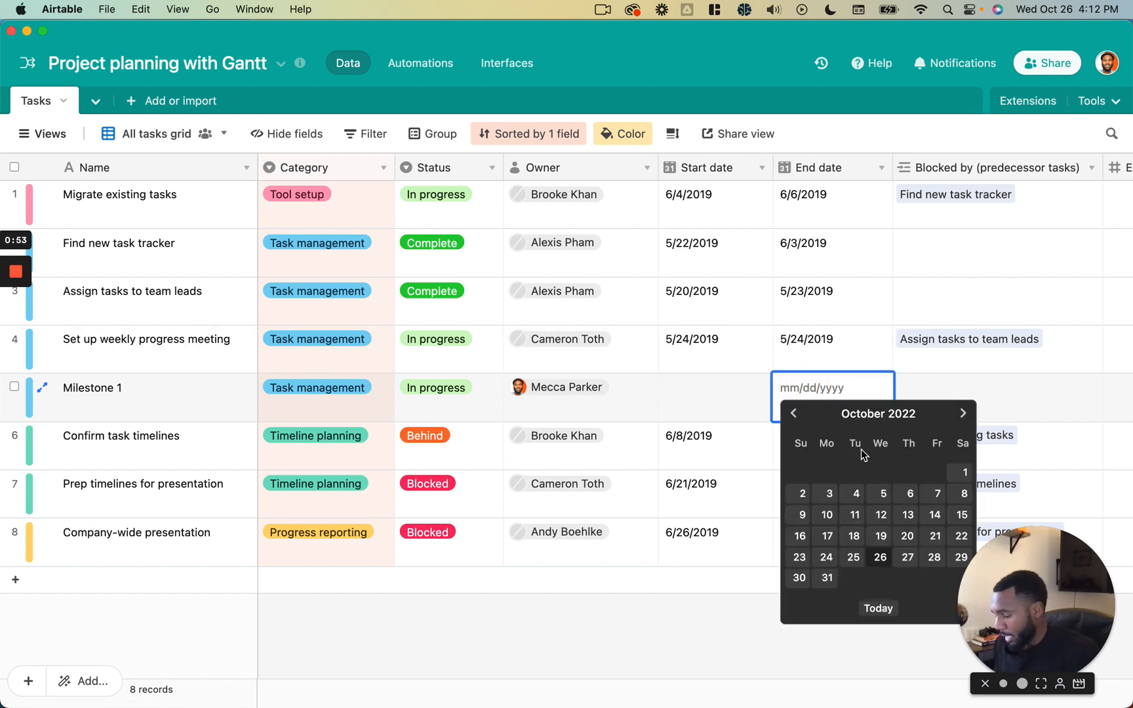
text(6/1/2019)
key(Return)
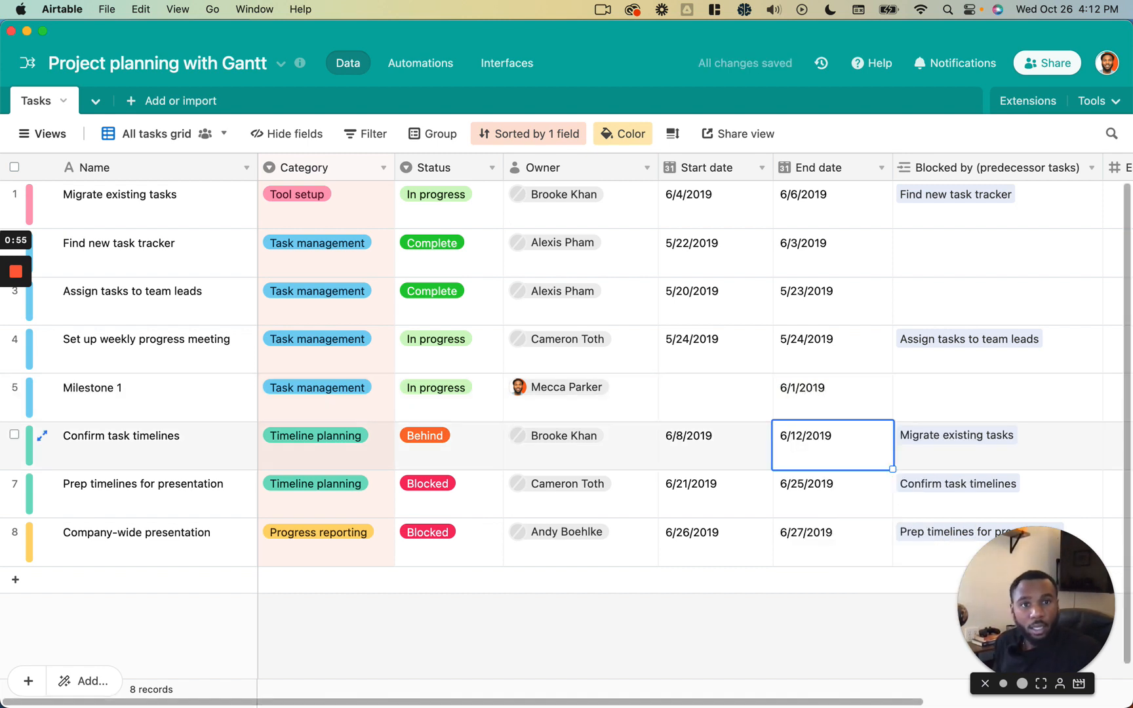
click(905, 408)
click(834, 398)
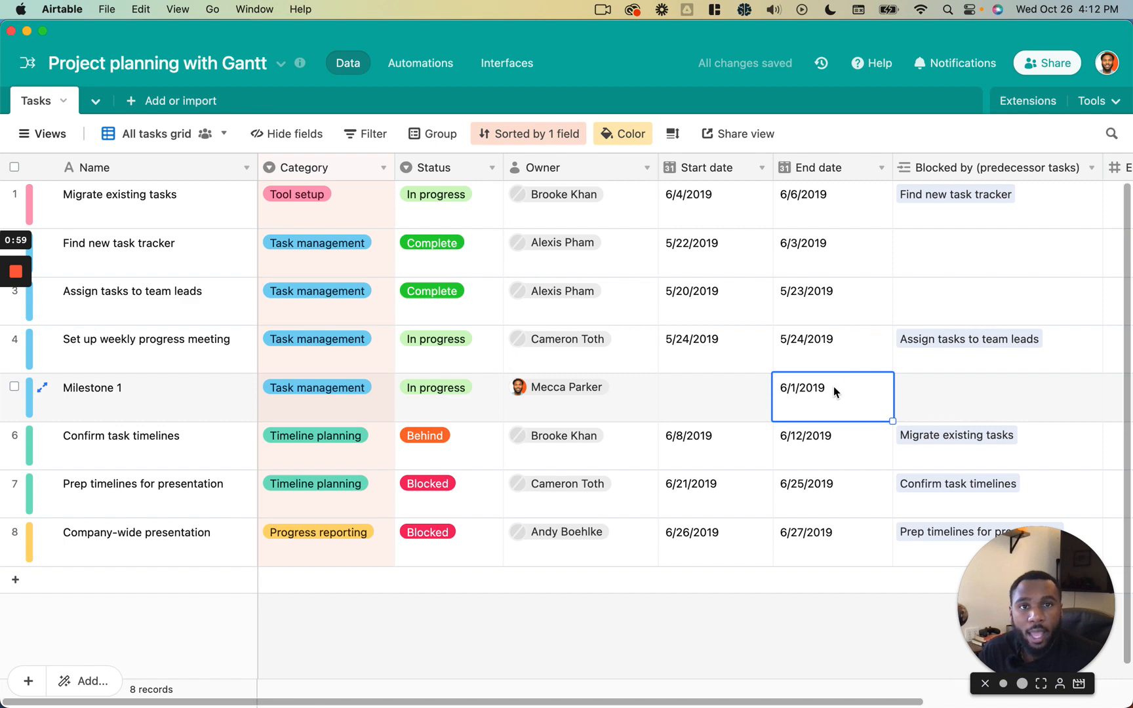
click(745, 391)
click(800, 392)
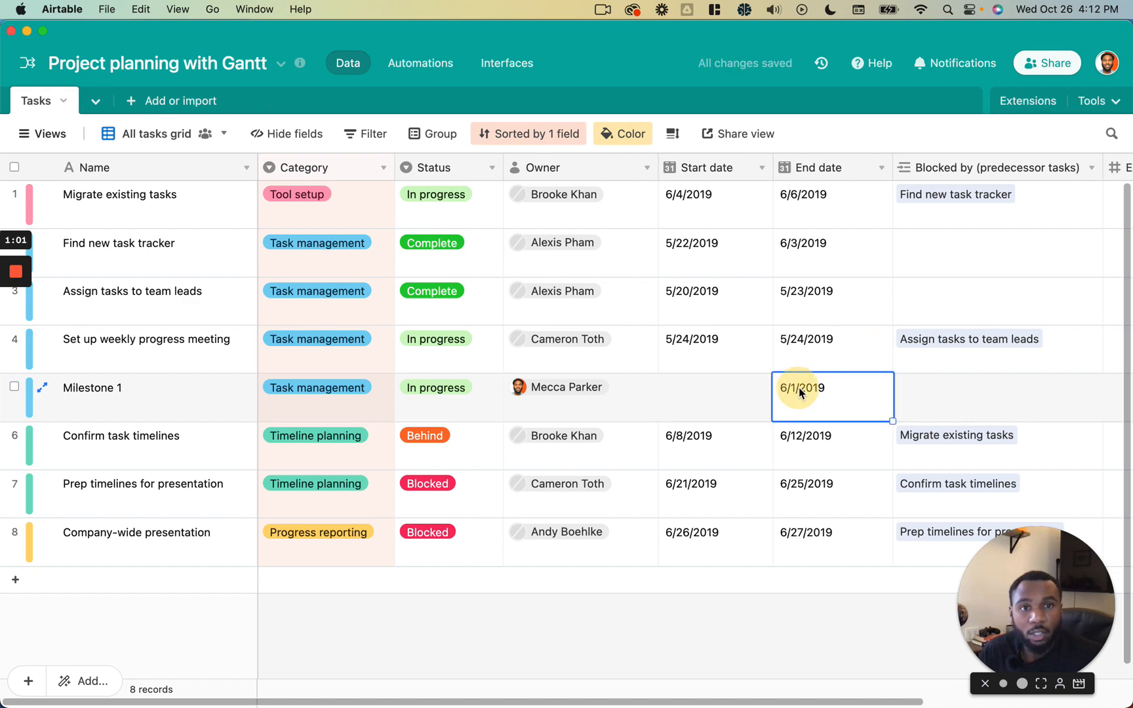
- Open the Gantt view and turn on Use milestones in its settings
click(52, 135)
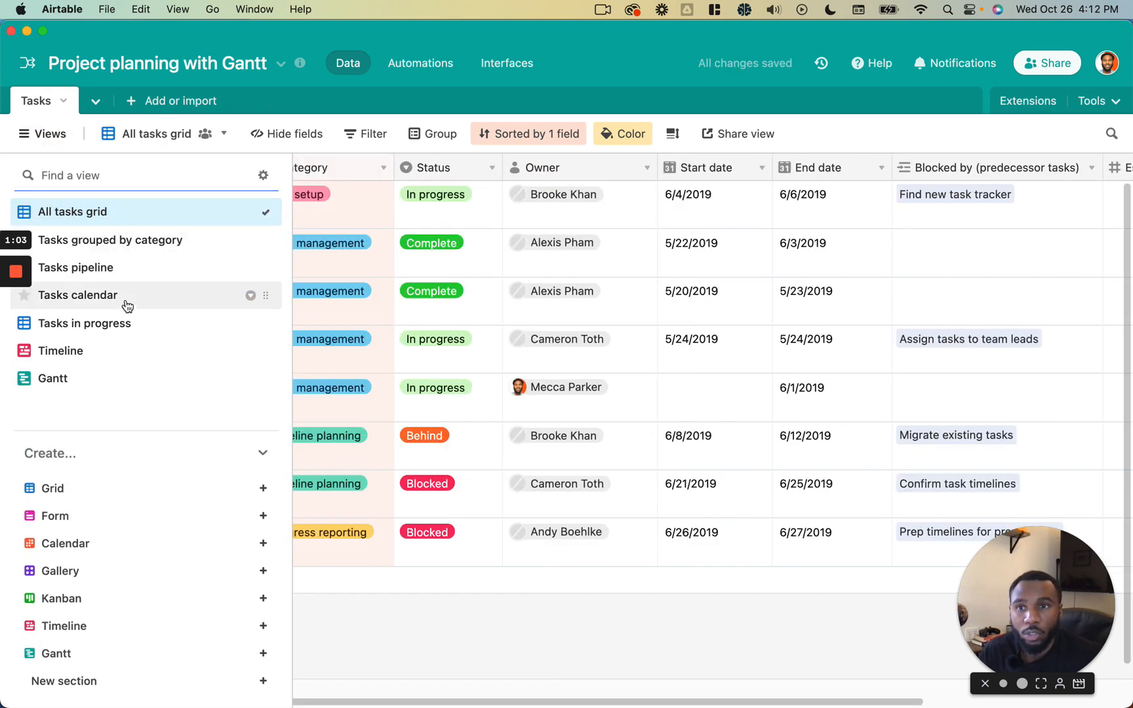
click(103, 375)
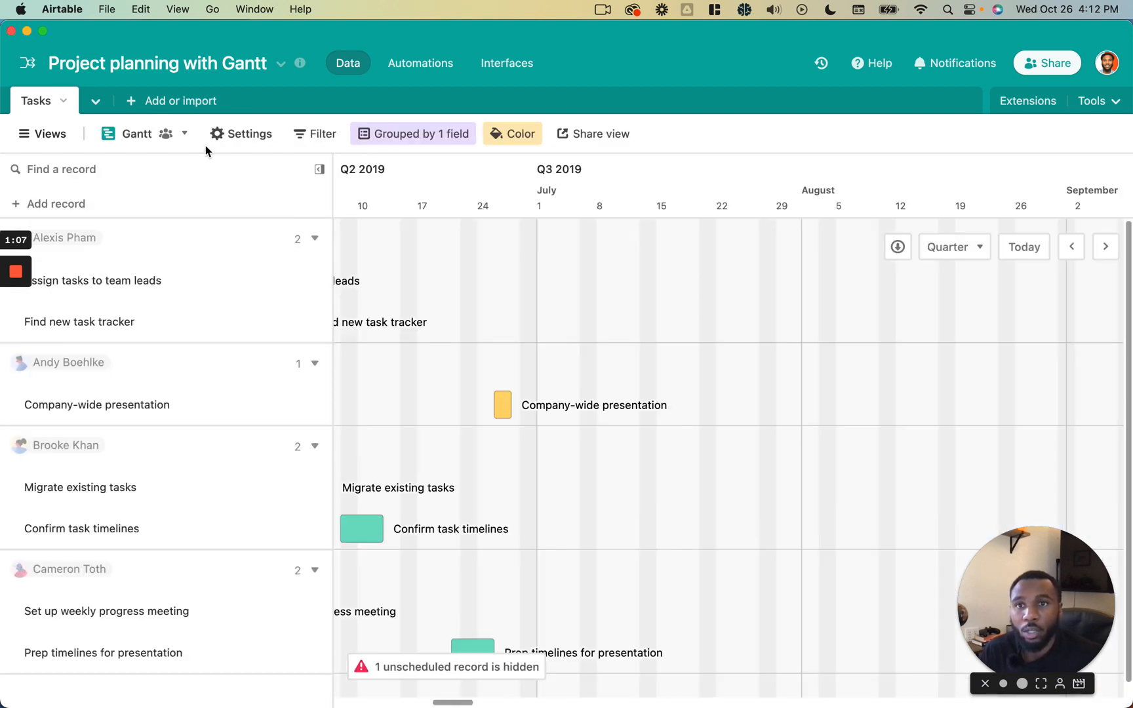
click(241, 145)
scroll(892, 459, down, 2)
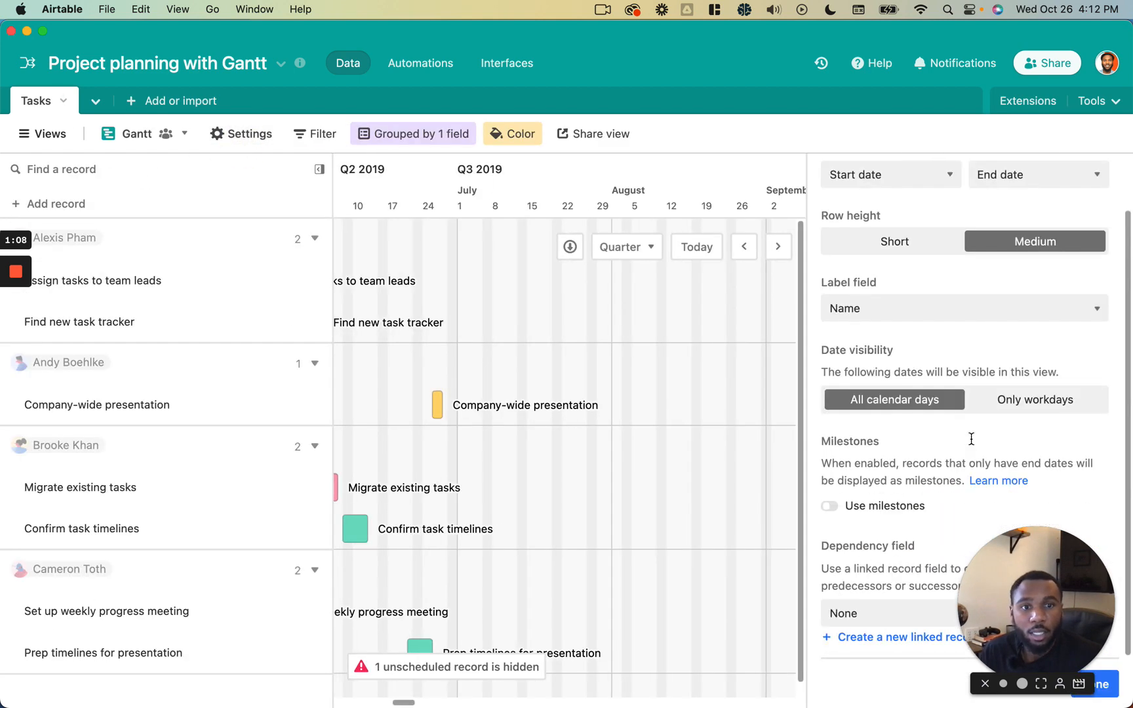
click(885, 509)
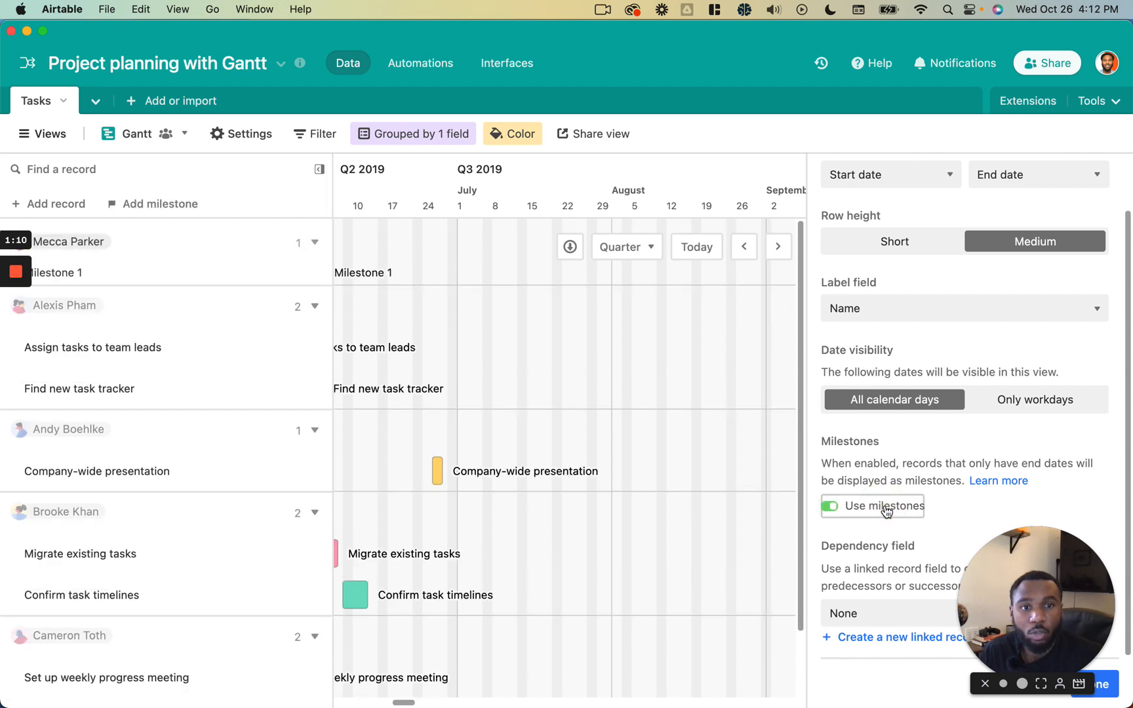
click(1109, 690)
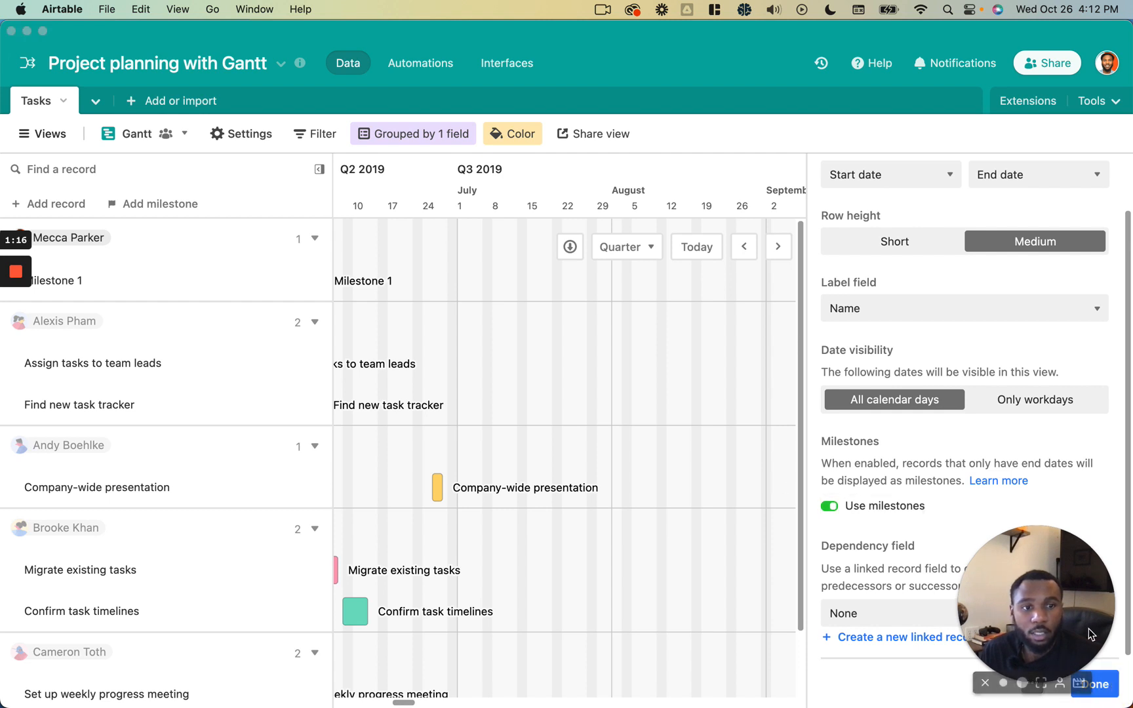
click(1105, 686)
scroll(729, 322, left, 10)
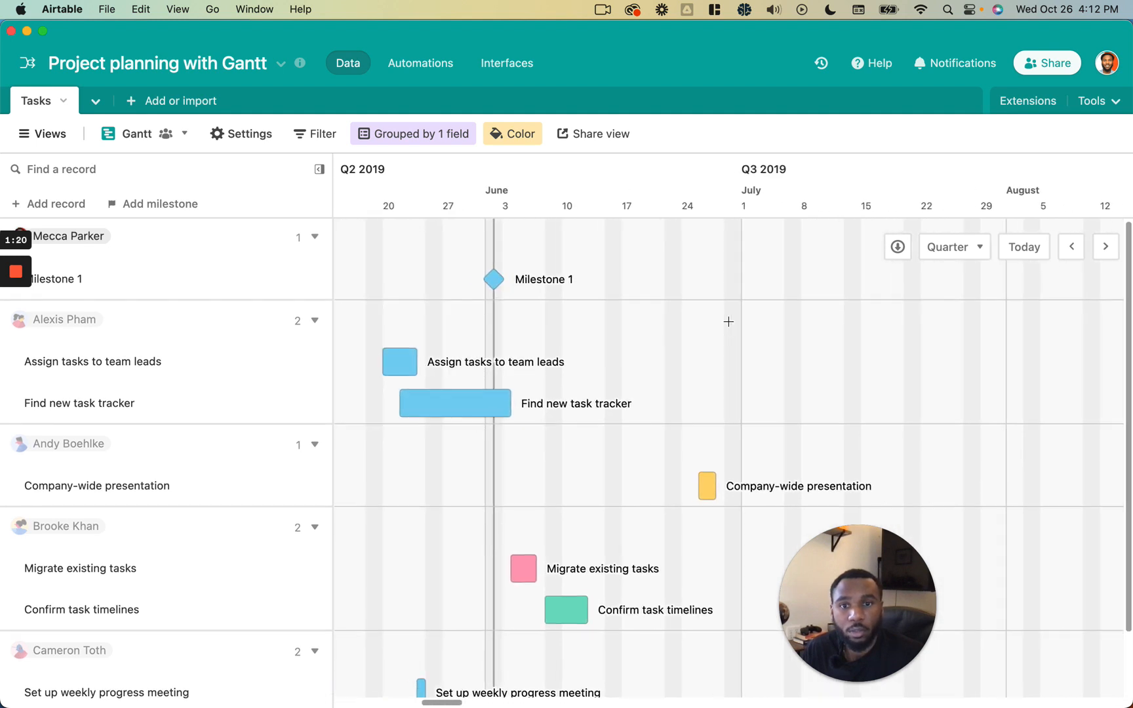
drag(832, 594, 1085, 644)
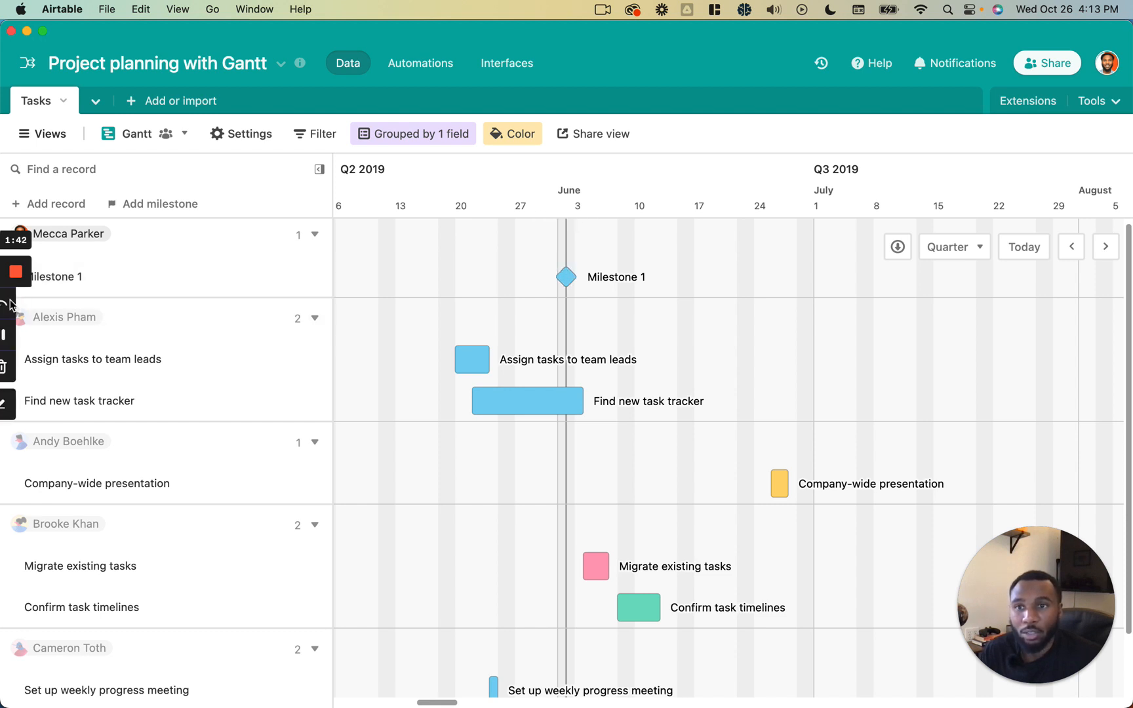
click(17, 336)
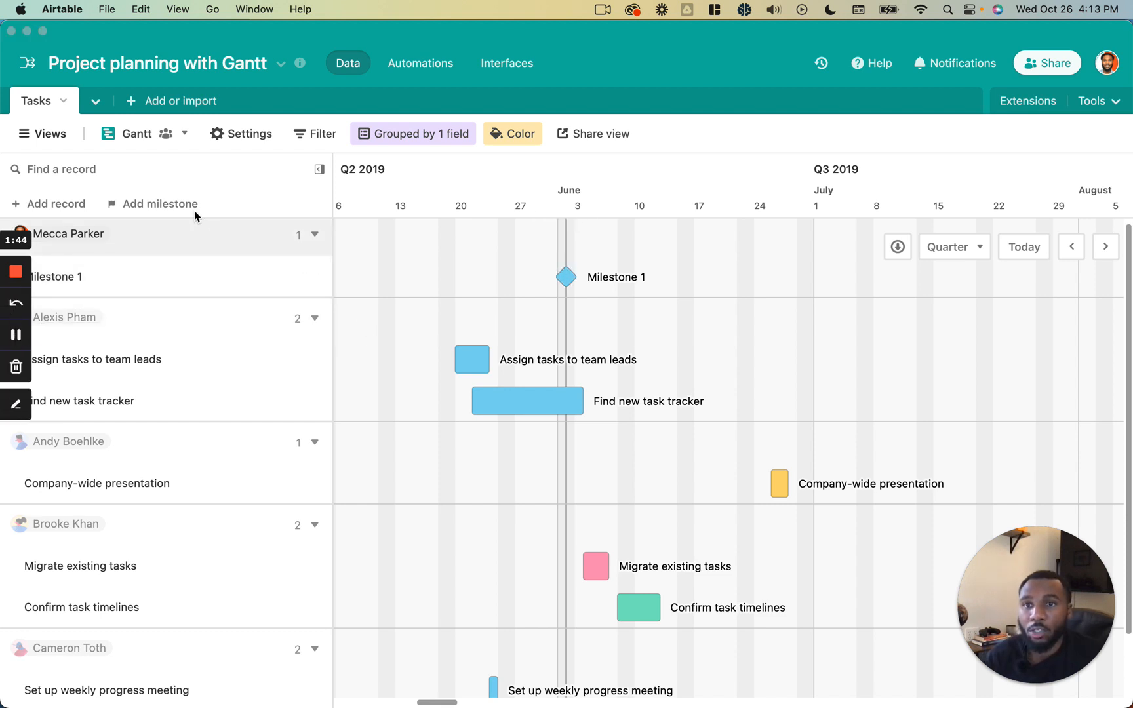
click(236, 200)
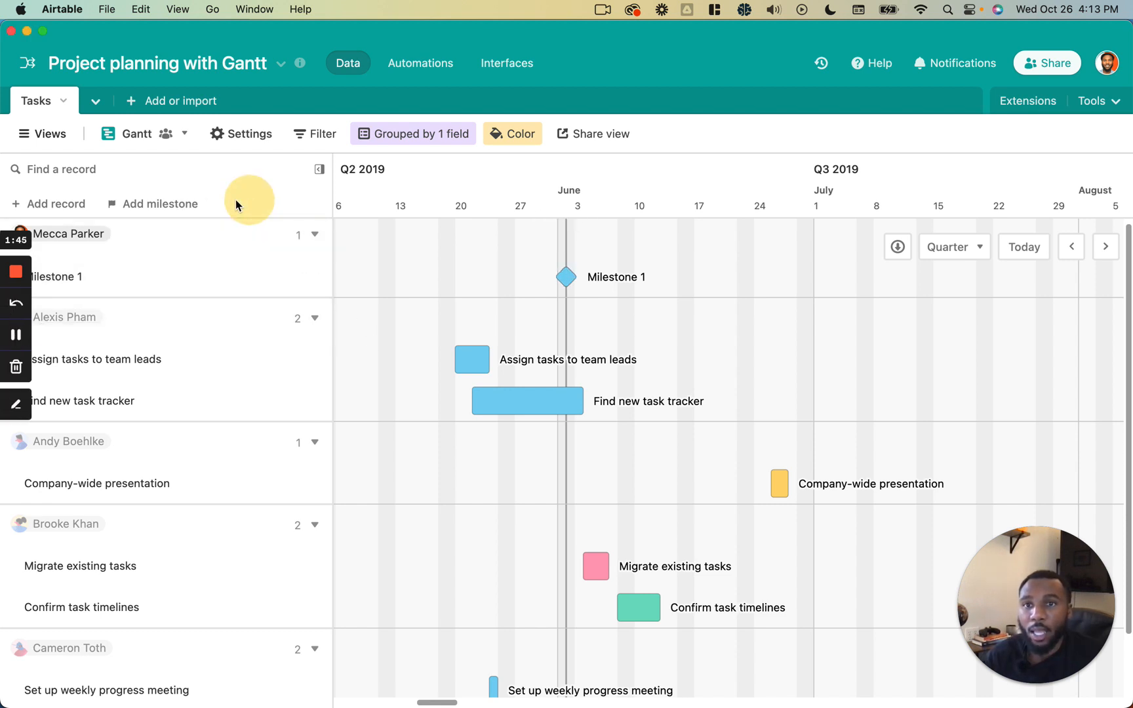
click(160, 204)
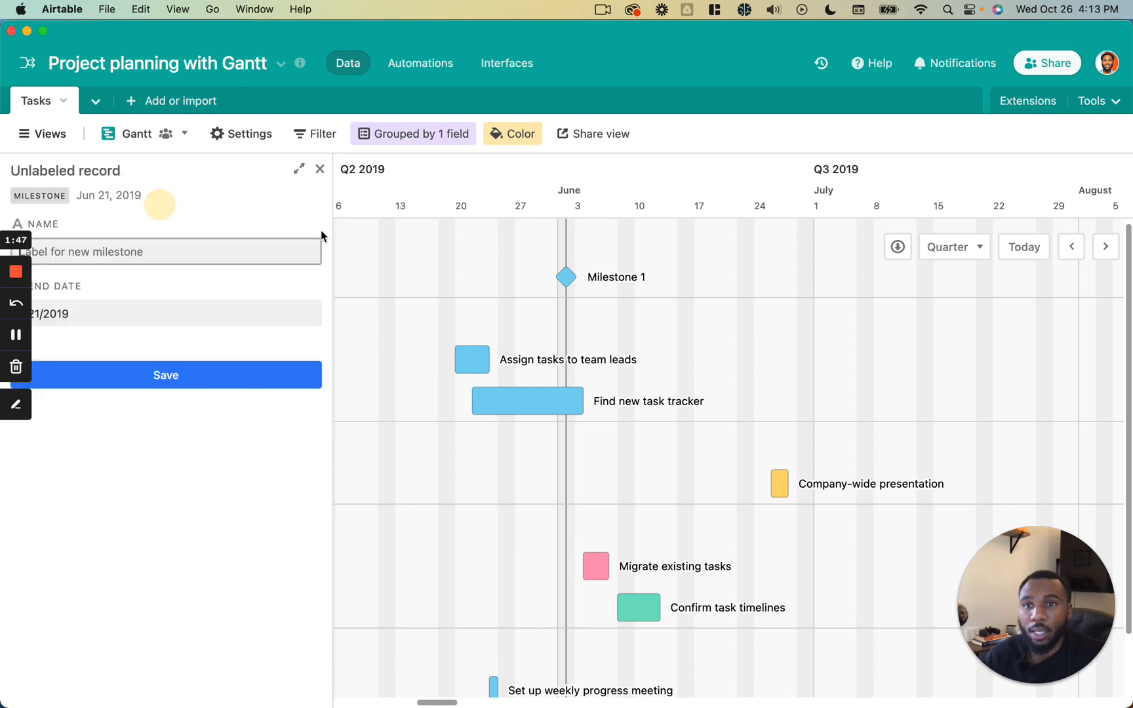
click(226, 248)
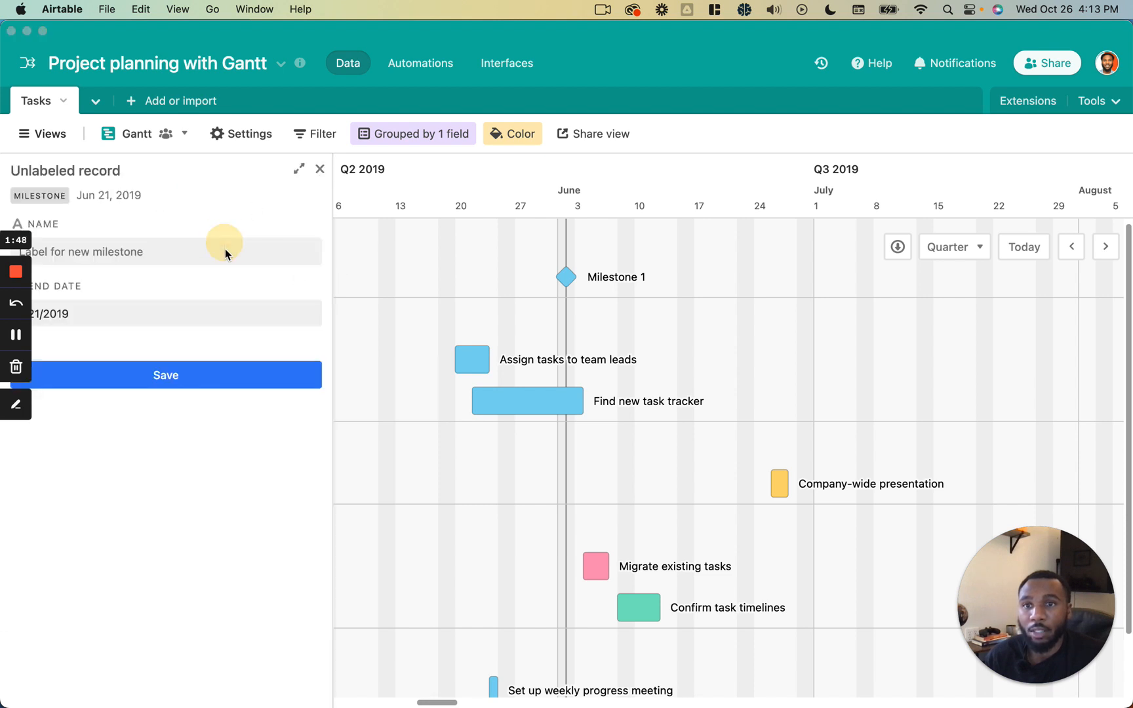
click(319, 172)
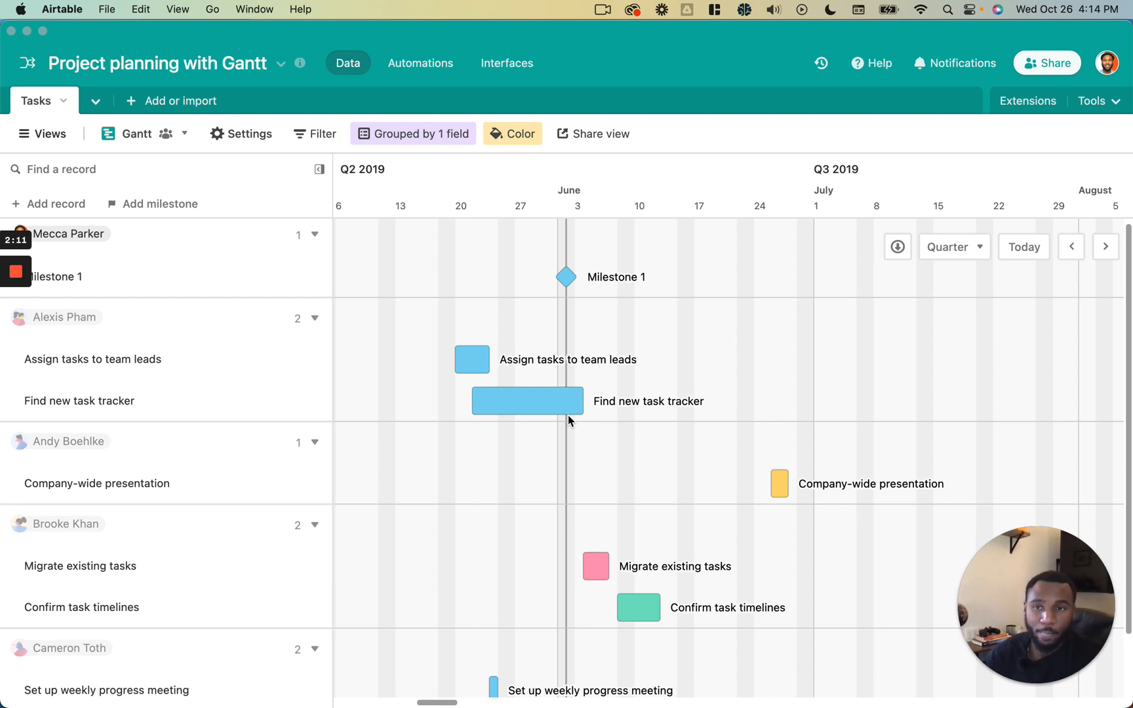
- Return to the All tasks grid view
scroll(568, 416, left, 2)
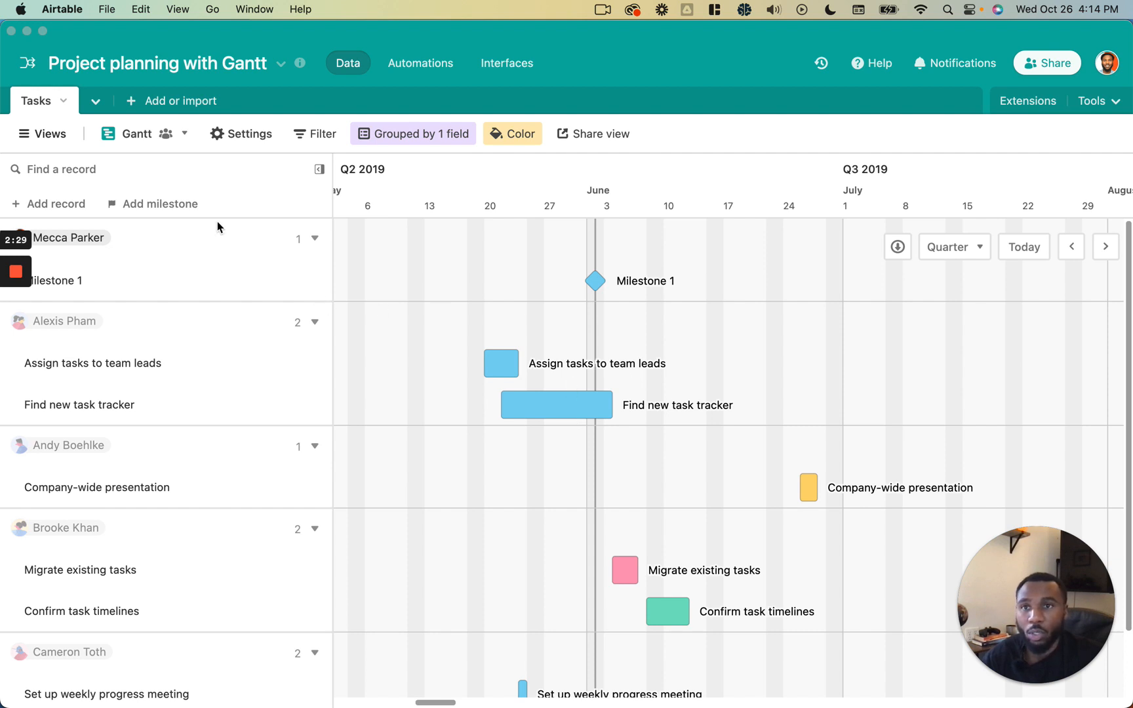
click(63, 140)
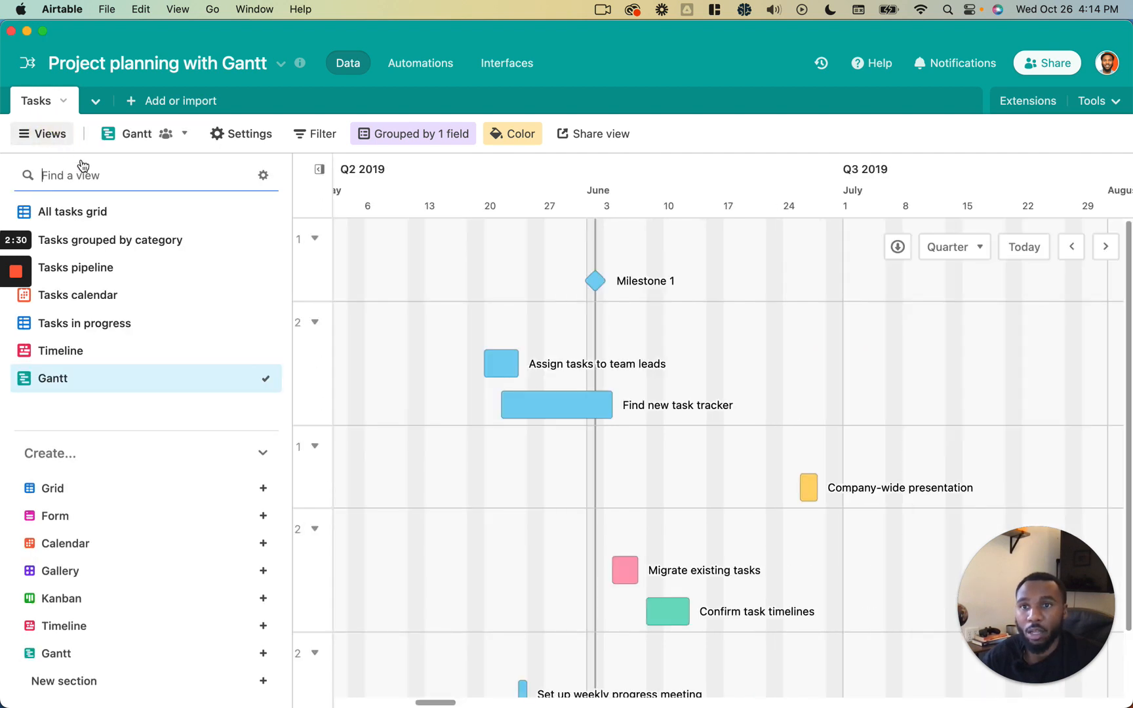
click(85, 200)
click(39, 133)
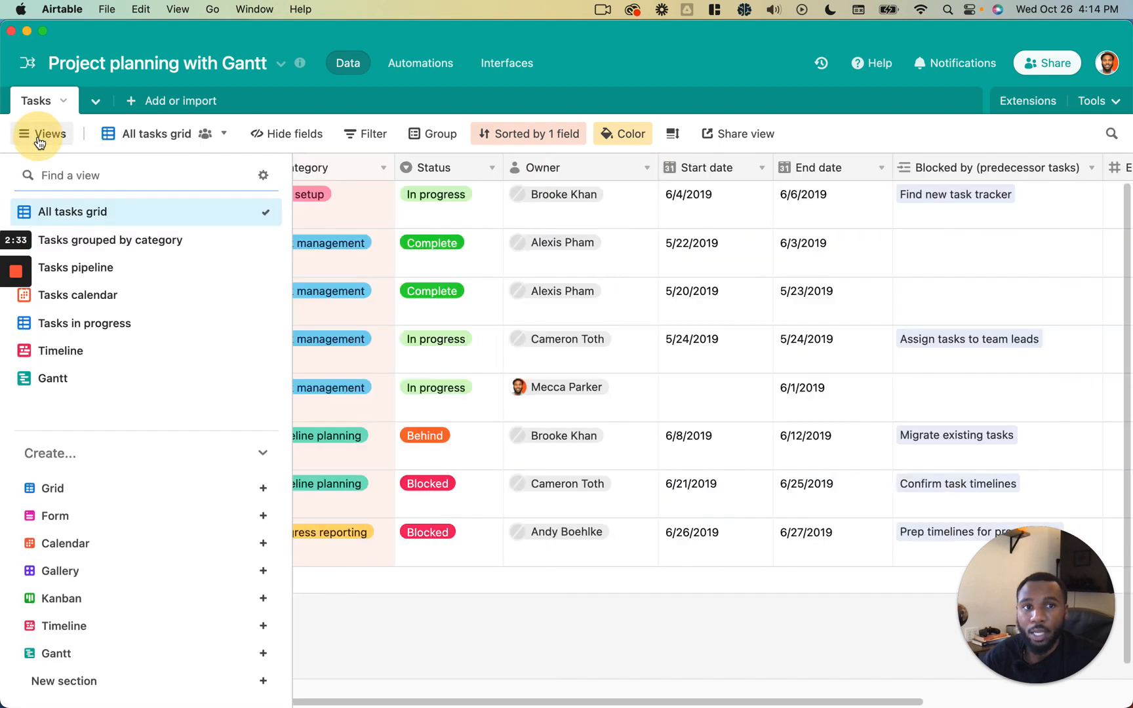
scroll(706, 286, right, 7)
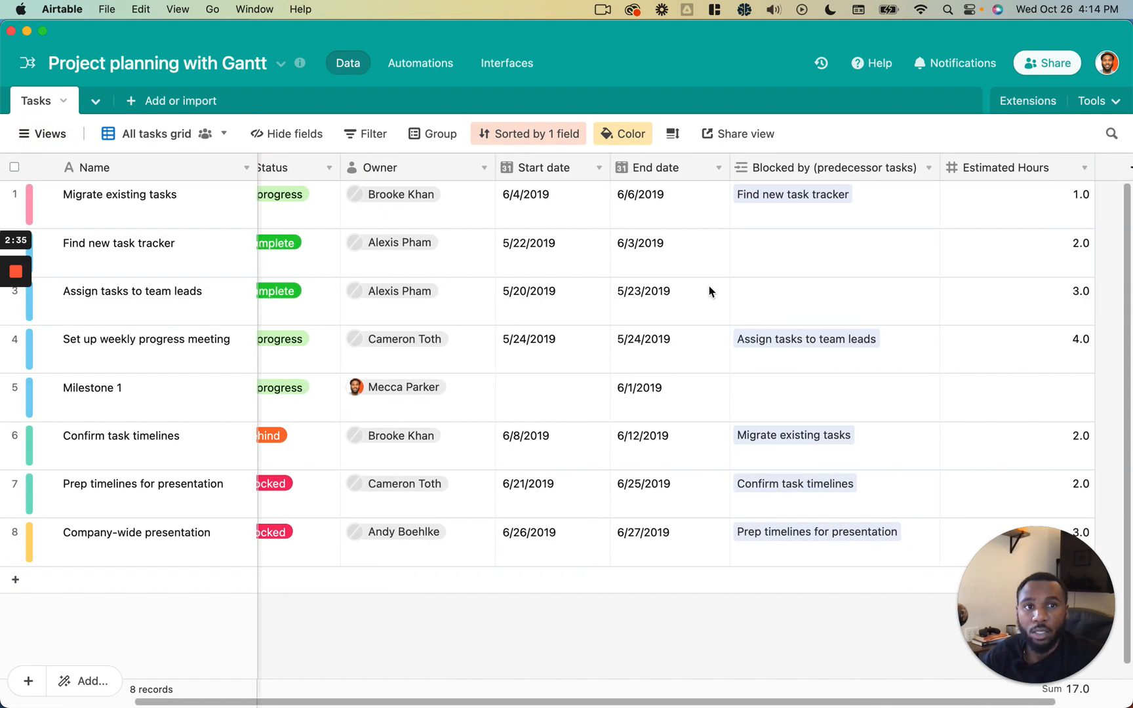
- Inspect the Blocked by (predecessor tasks) field's settings as a link to the Tasks table, without saving changes
click(830, 169)
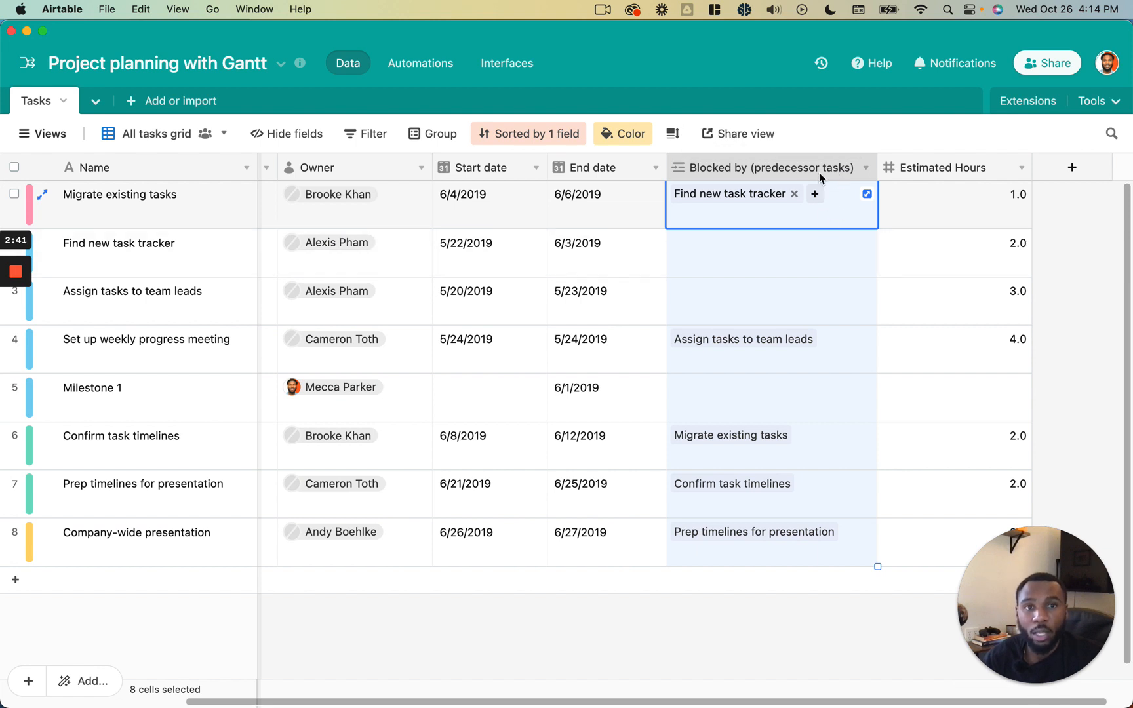
double_click(820, 169)
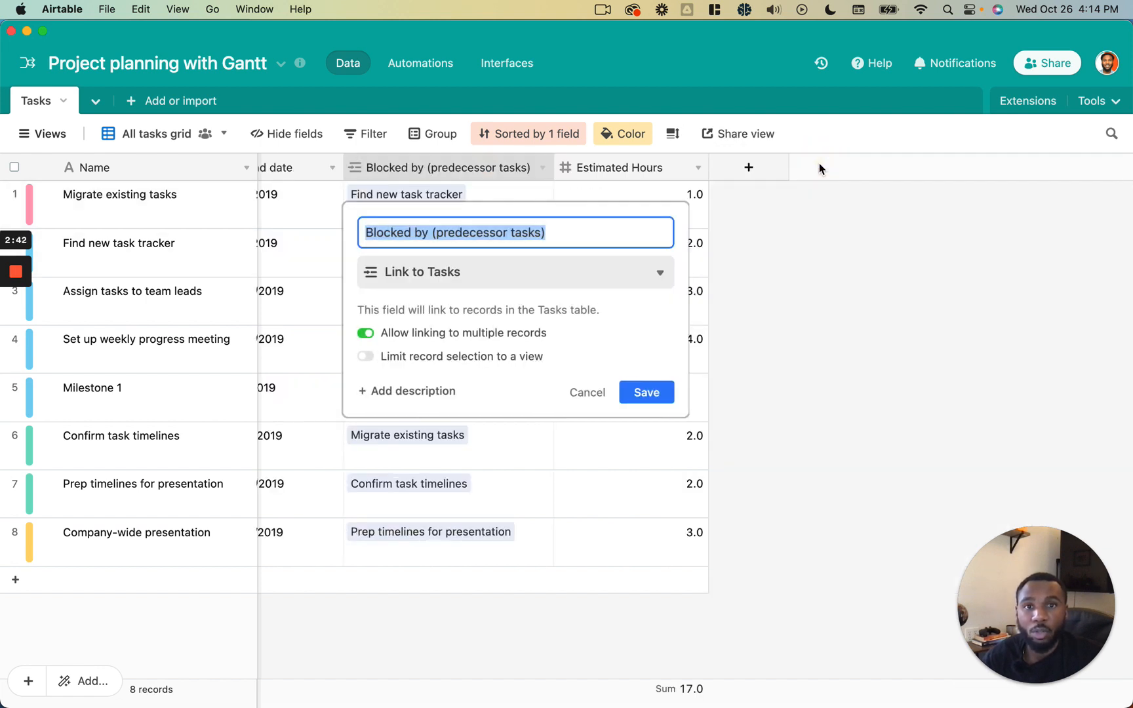
click(612, 267)
click(570, 317)
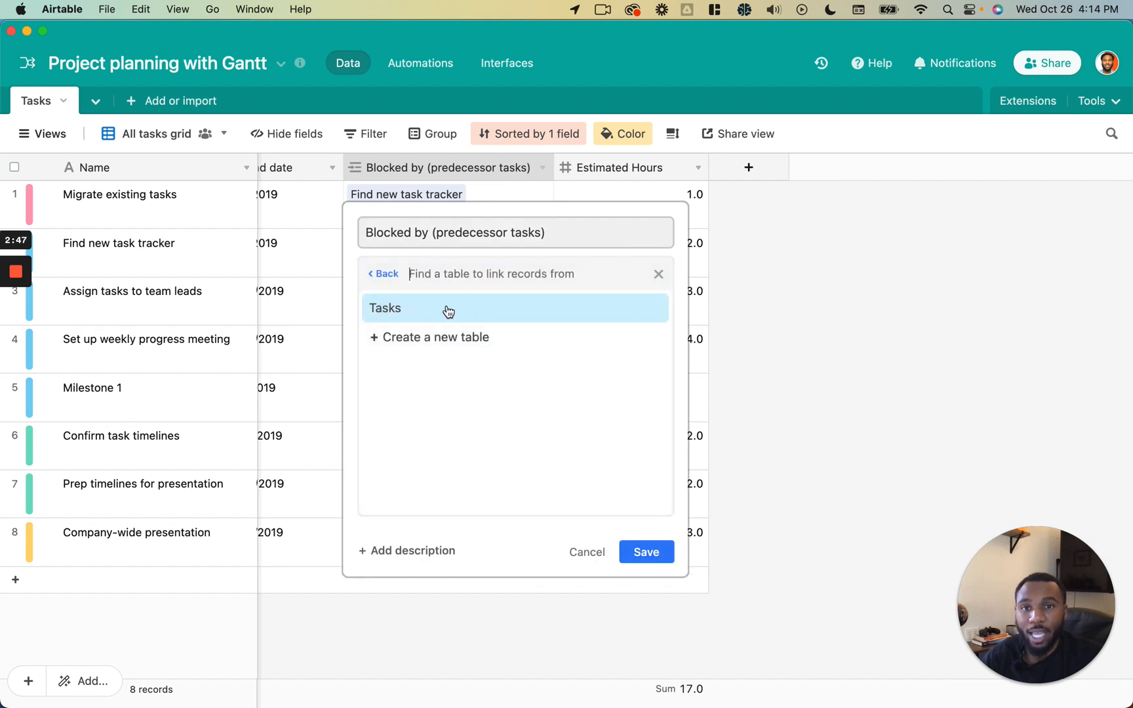
click(382, 273)
click(581, 551)
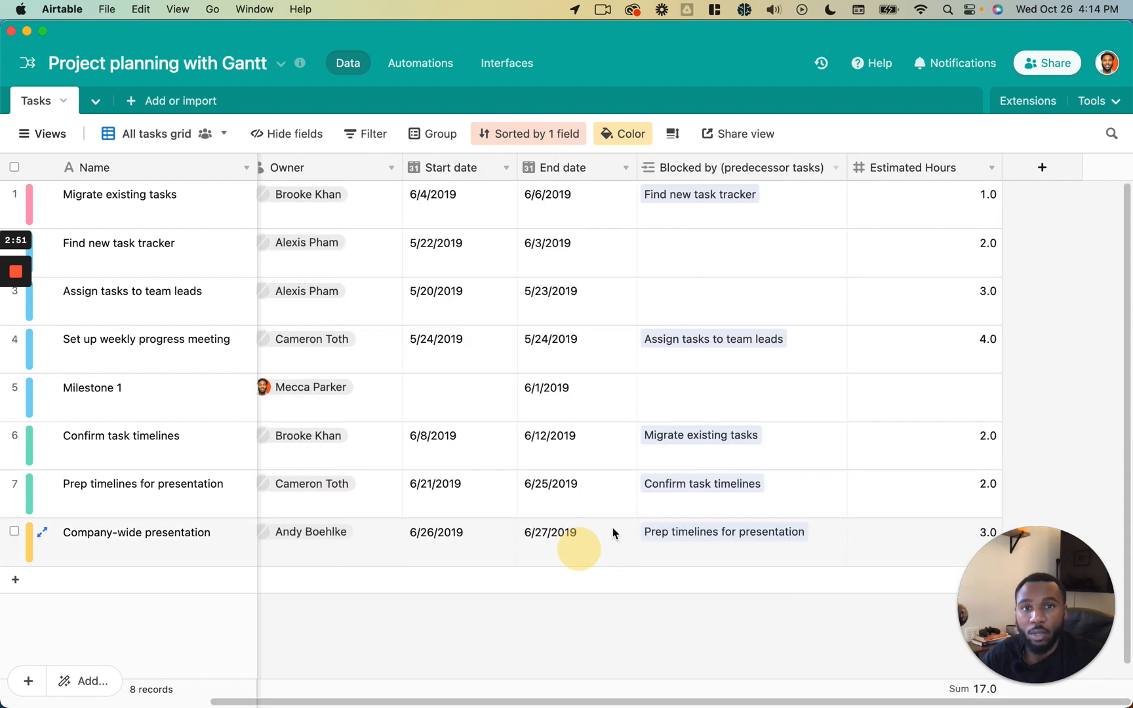
scroll(736, 499, left, 5)
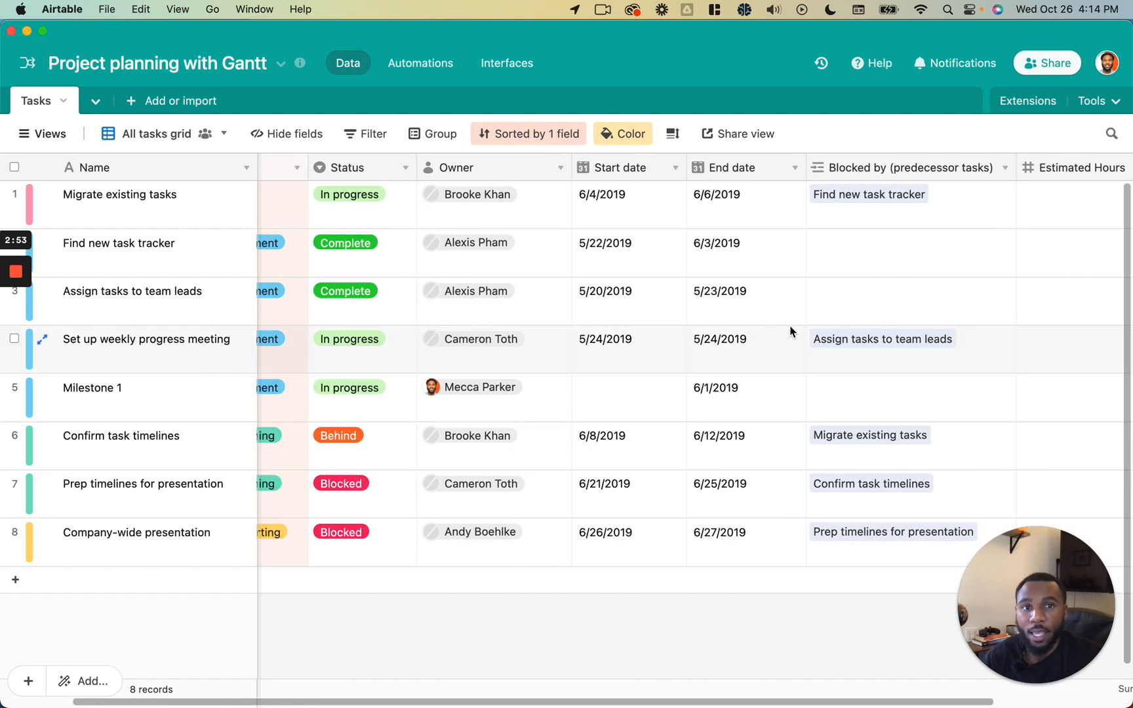
click(870, 260)
click(817, 241)
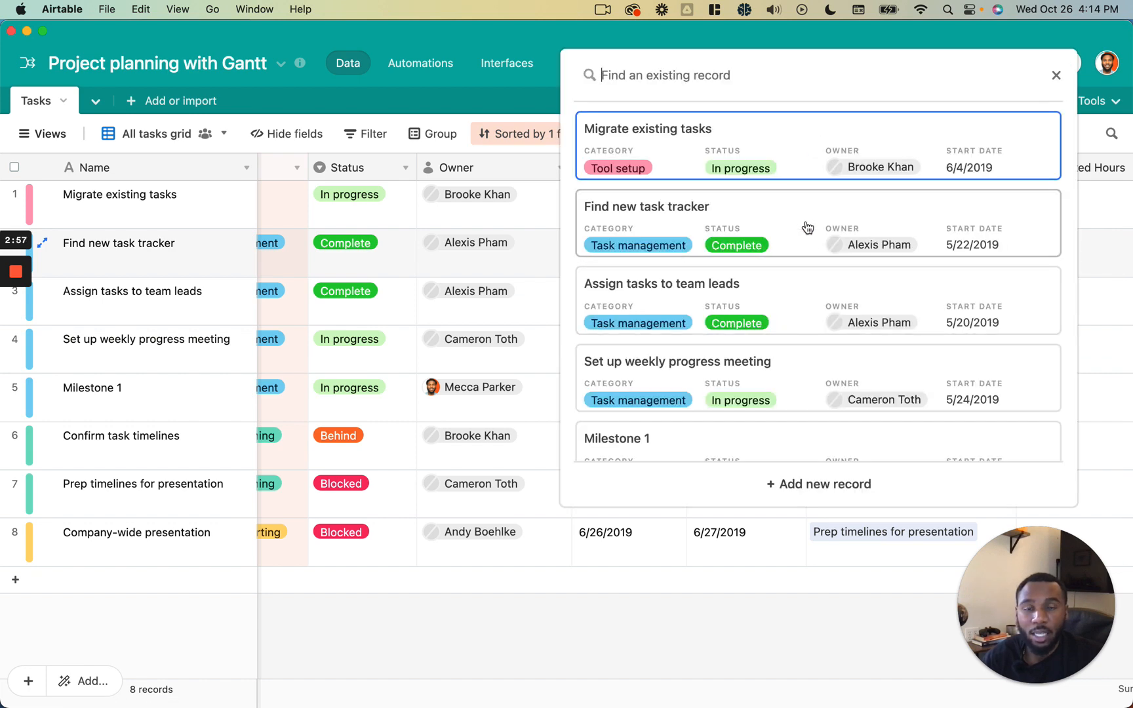
click(529, 246)
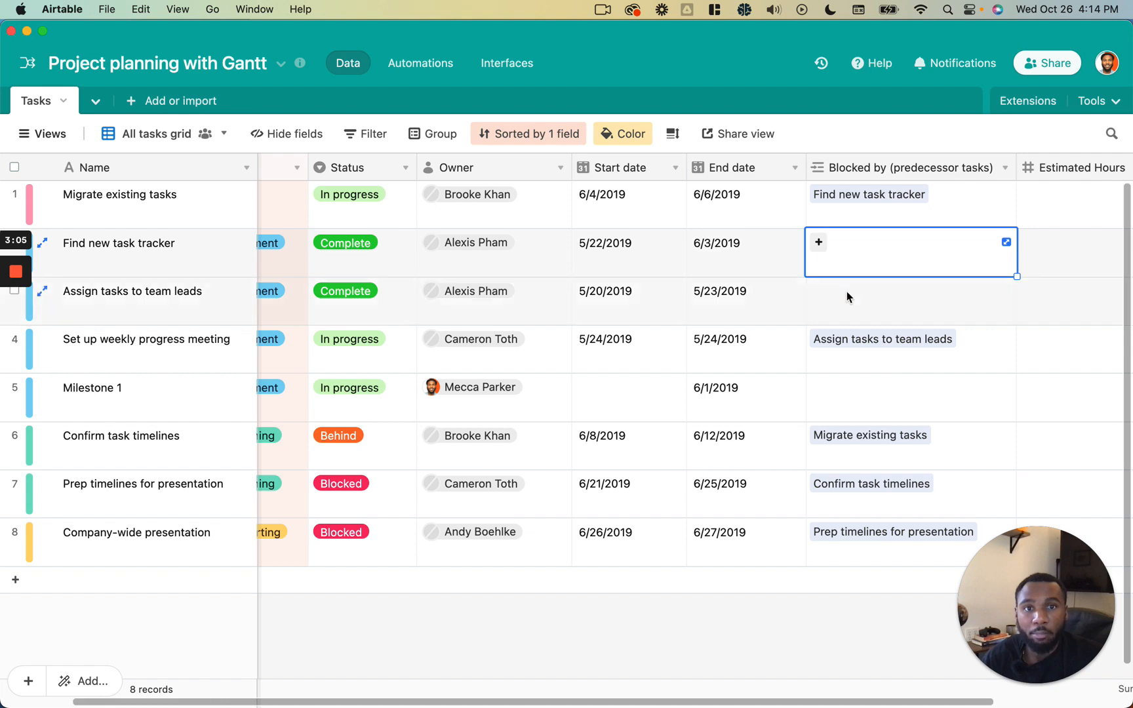
click(822, 248)
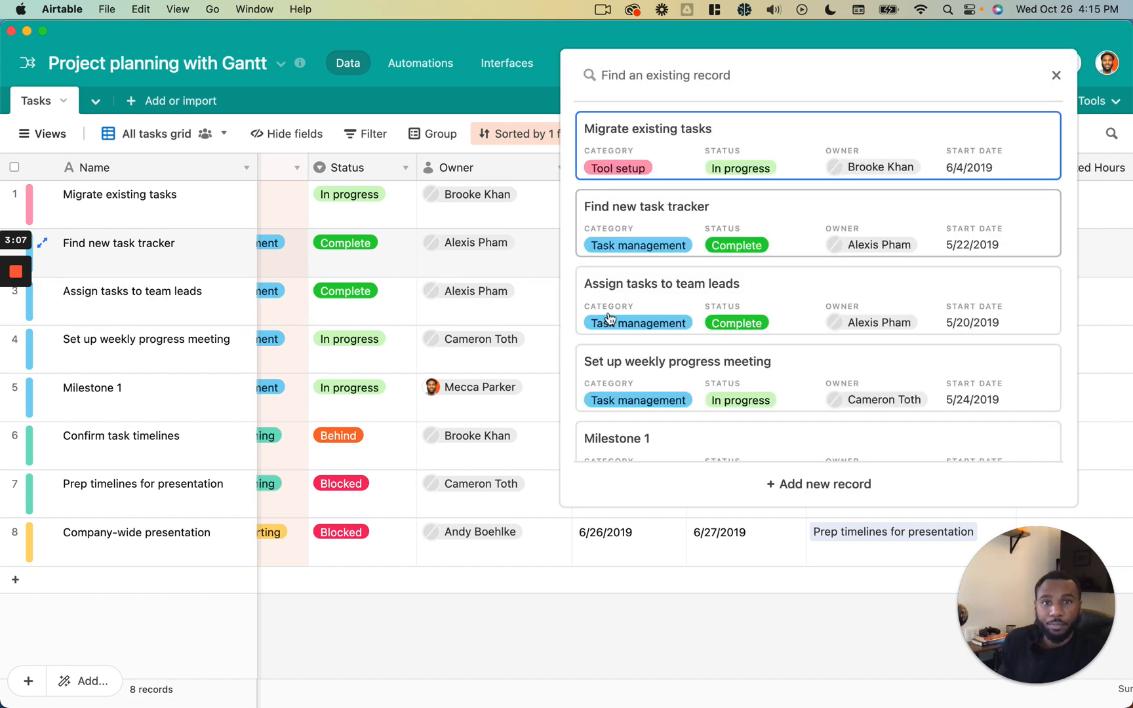
click(501, 304)
- Link Find new task tracker as the predecessor blocking Assign tasks to team leads
click(870, 306)
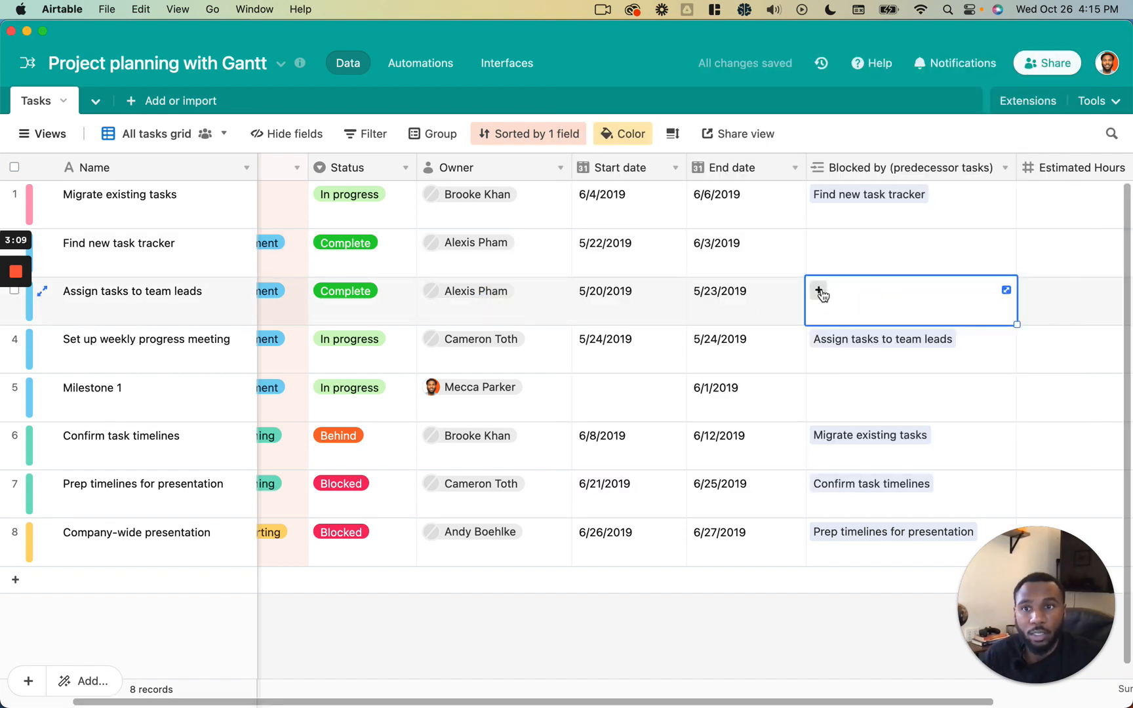
click(821, 294)
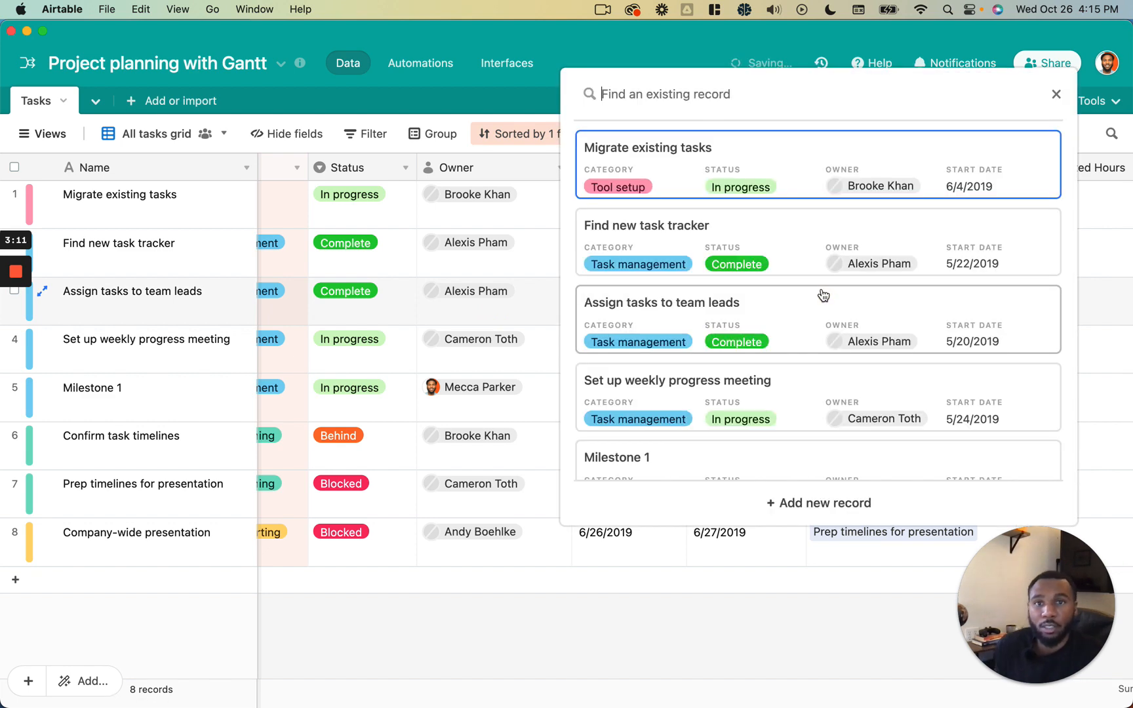
text(find)
click(820, 160)
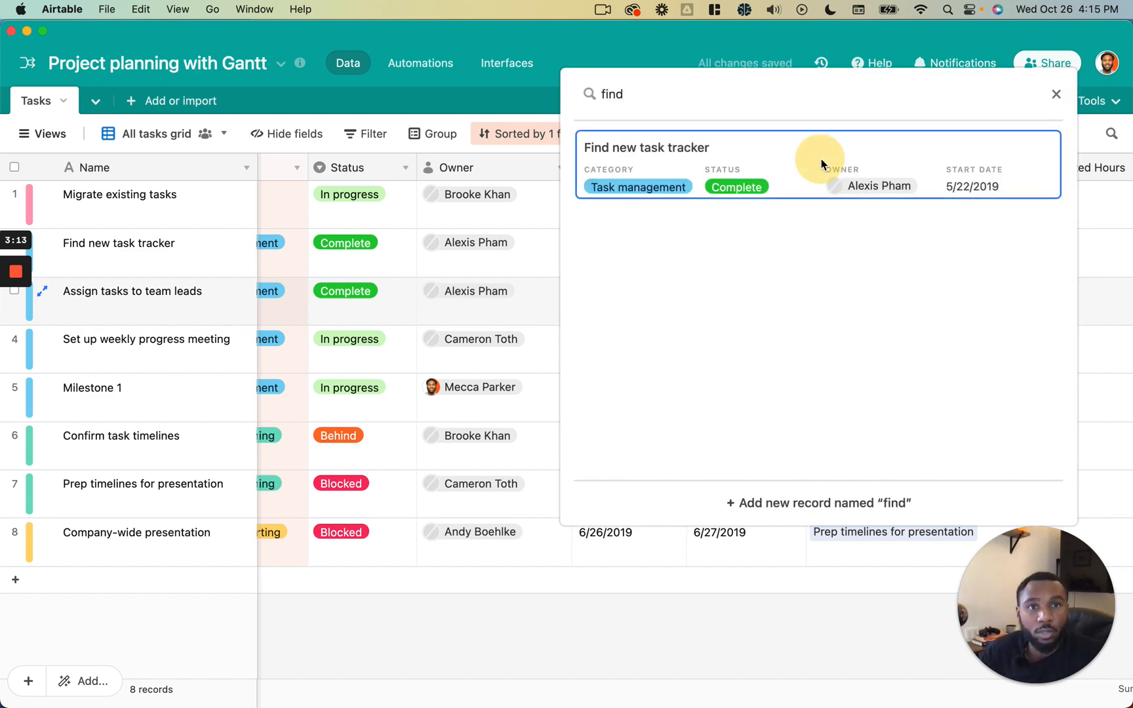
click(905, 258)
click(925, 290)
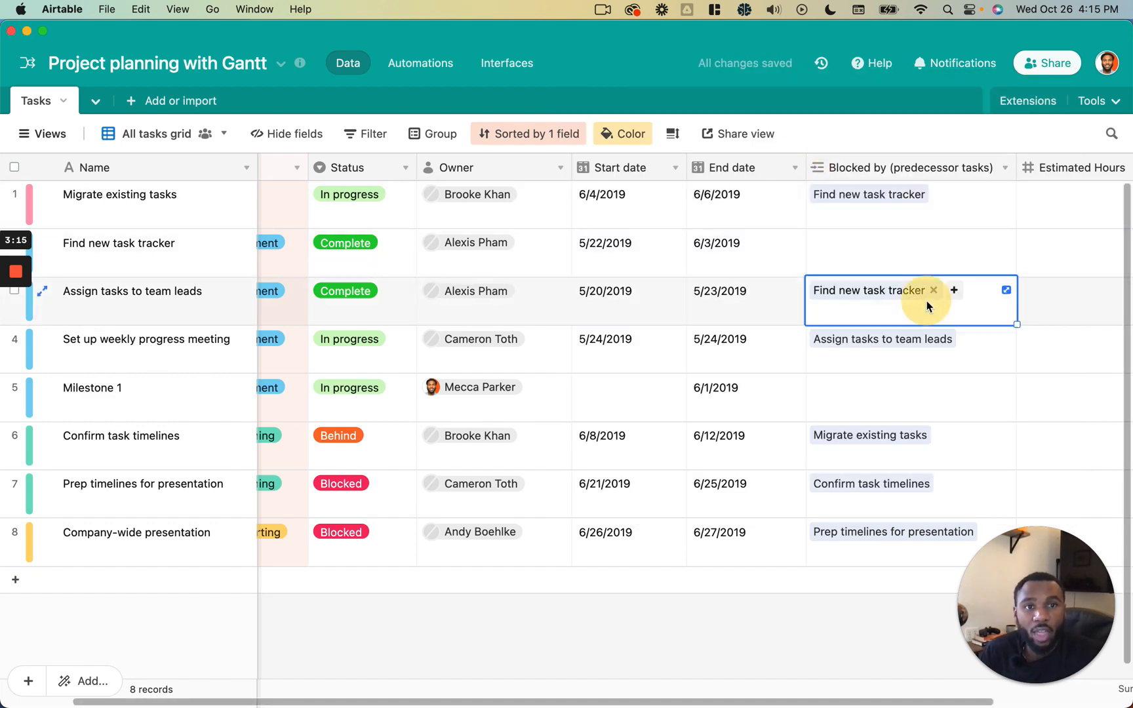
click(196, 317)
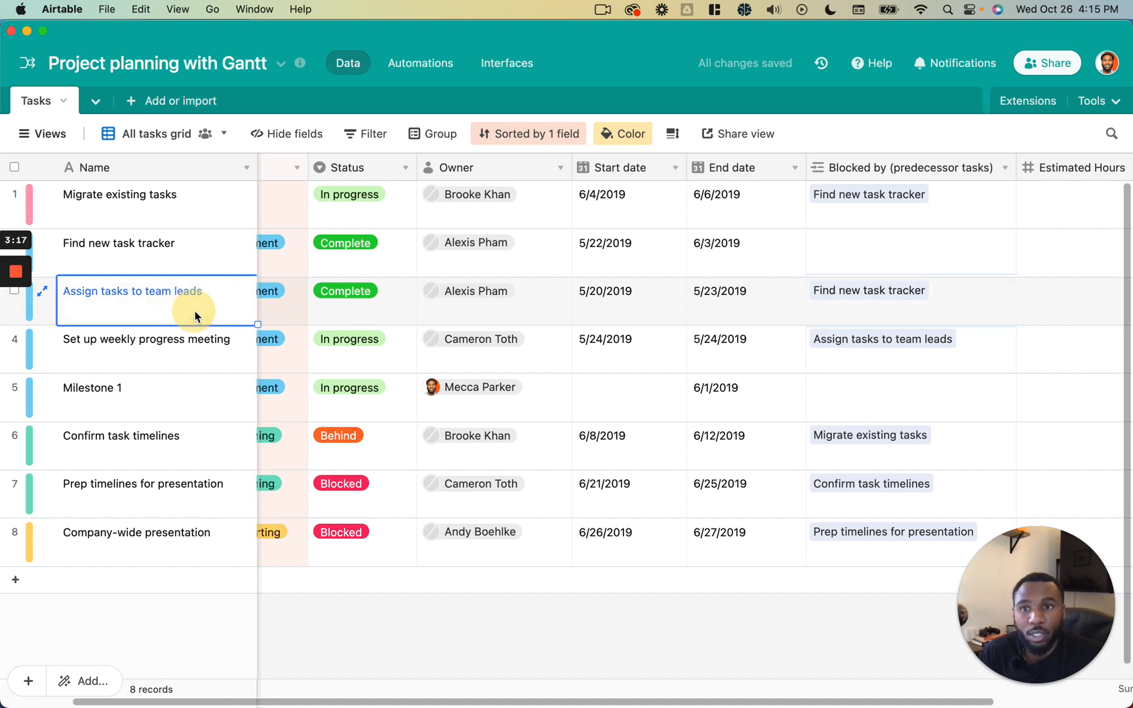
scroll(355, 315, left, 3)
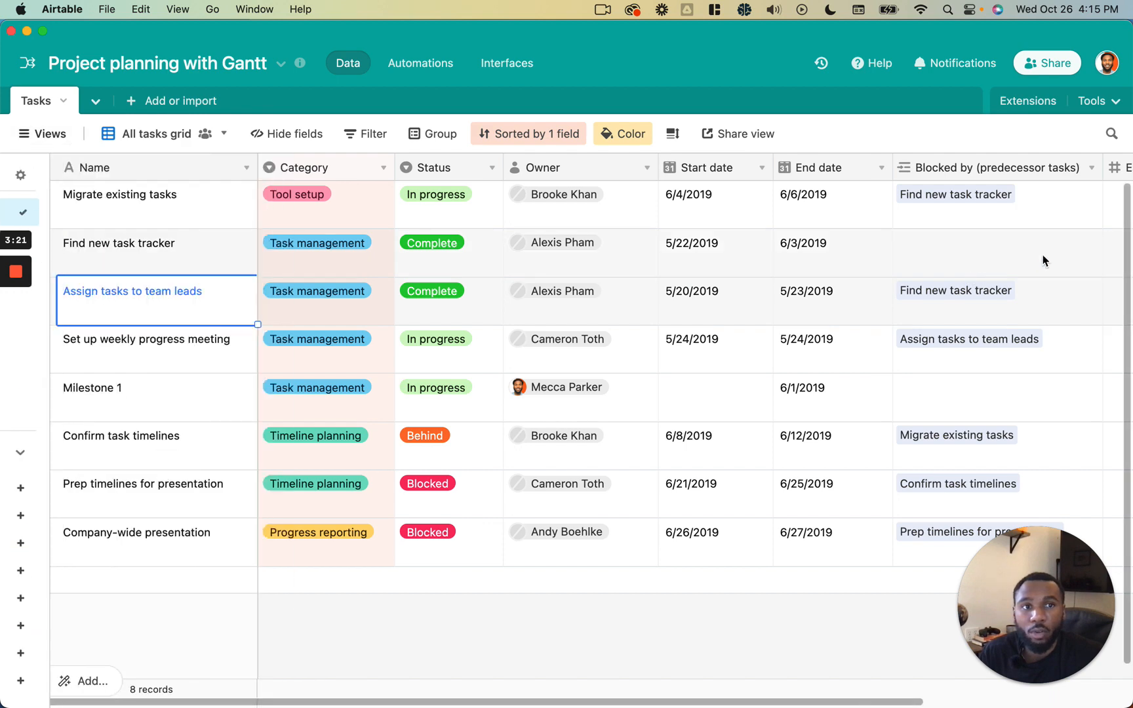
scroll(1042, 258, right, 2)
double_click(1019, 171)
scroll(713, 232, right, 5)
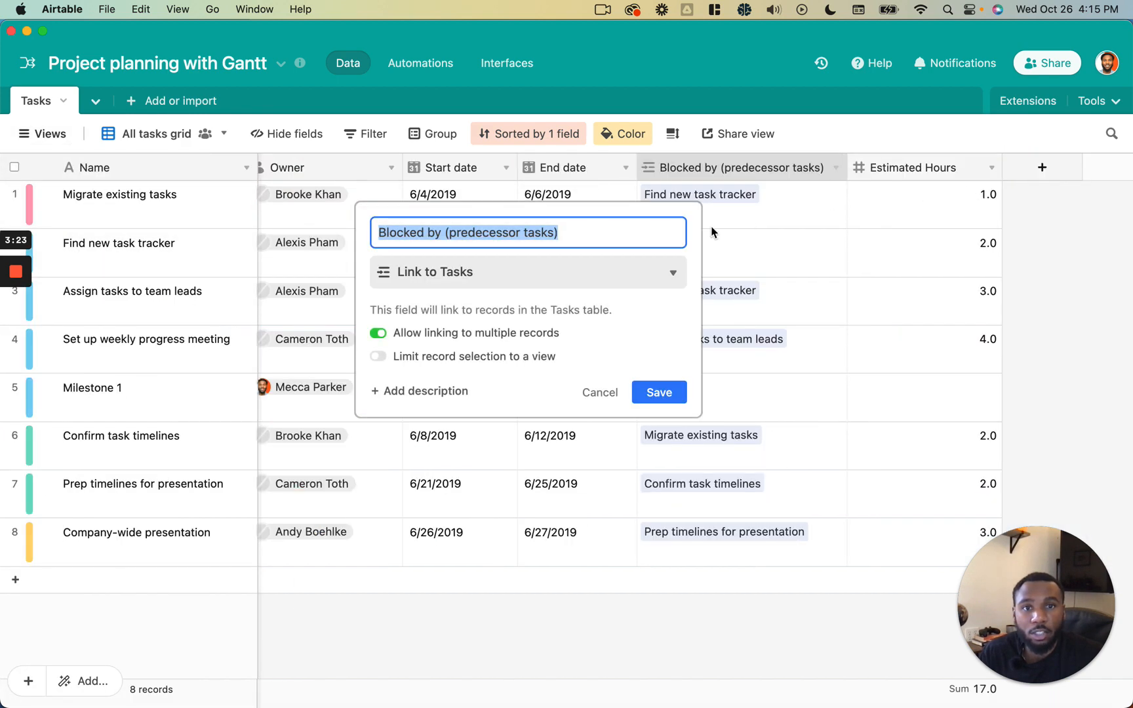
key(Escape)
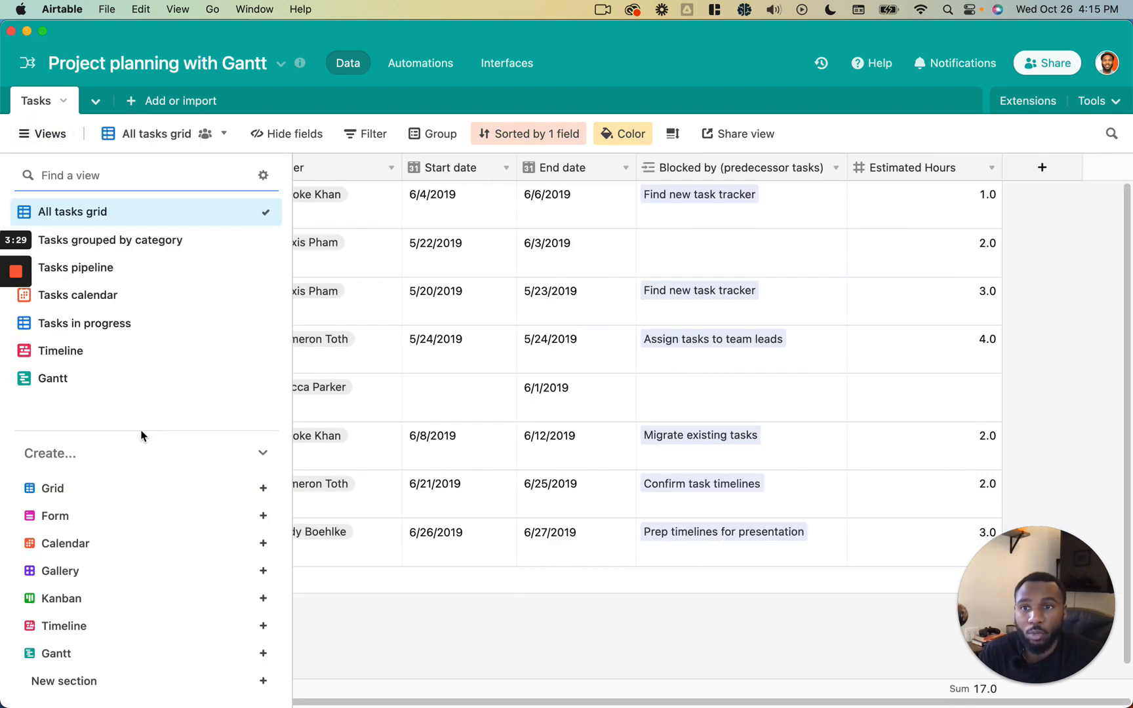
- Open the Gantt view and set its dependency field to Blocked by (predecessor tasks) in the settings
click(115, 379)
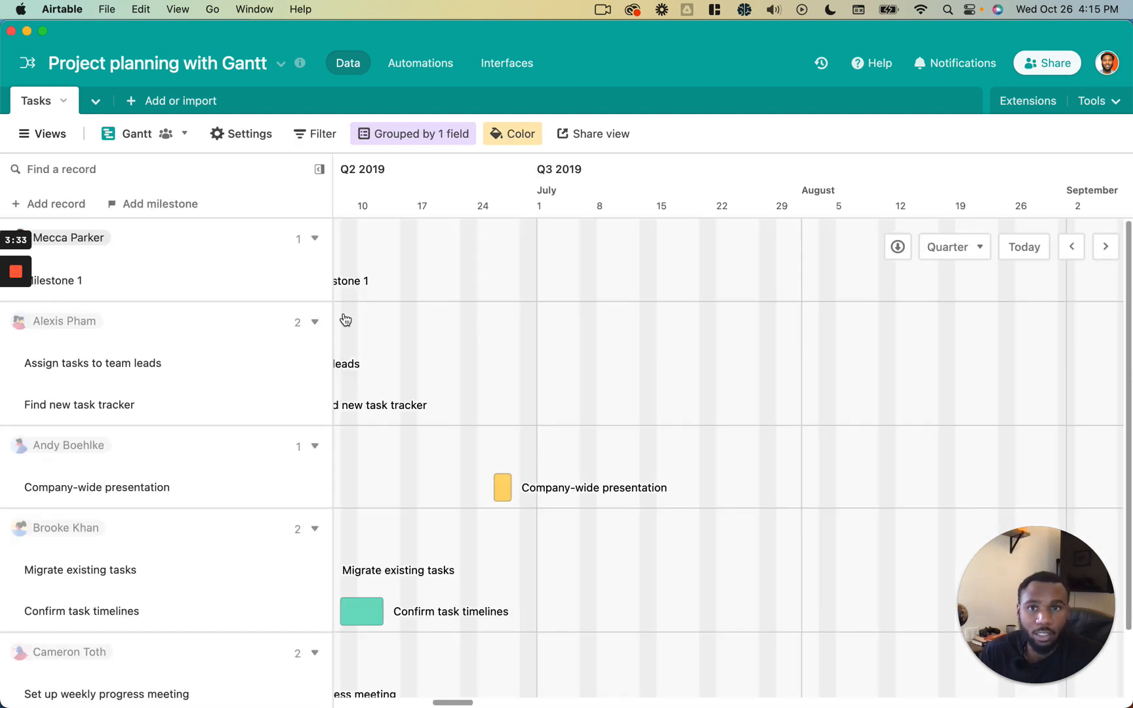
scroll(440, 352, left, 10)
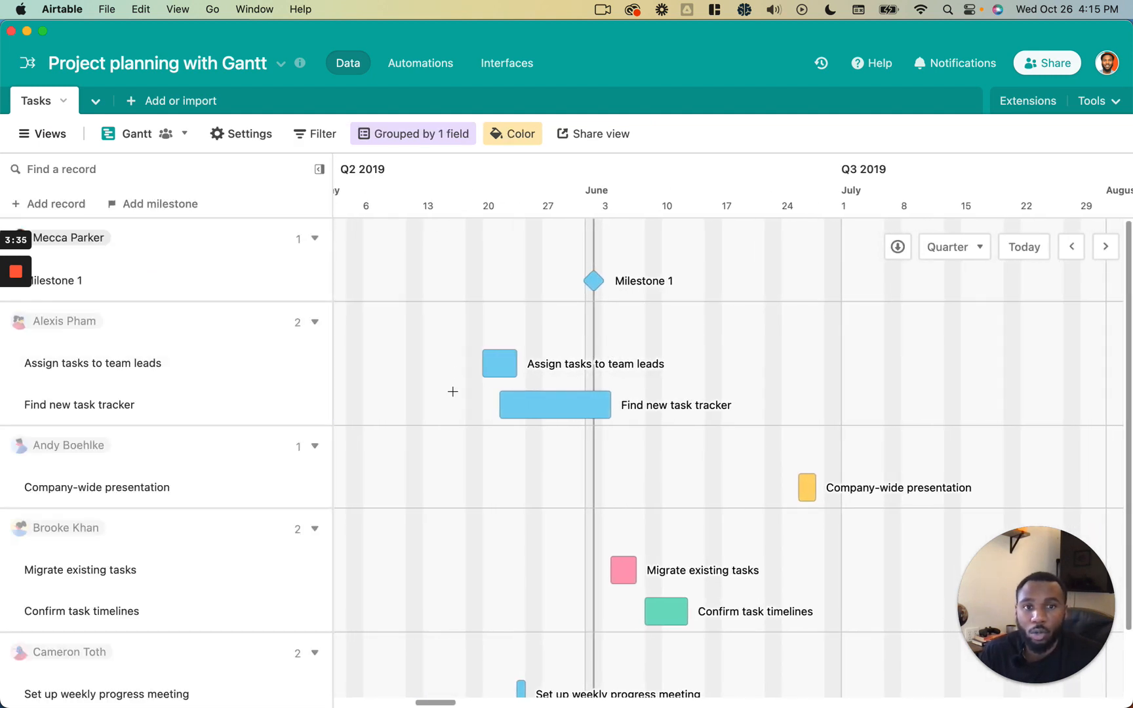
scroll(452, 392, down, 1)
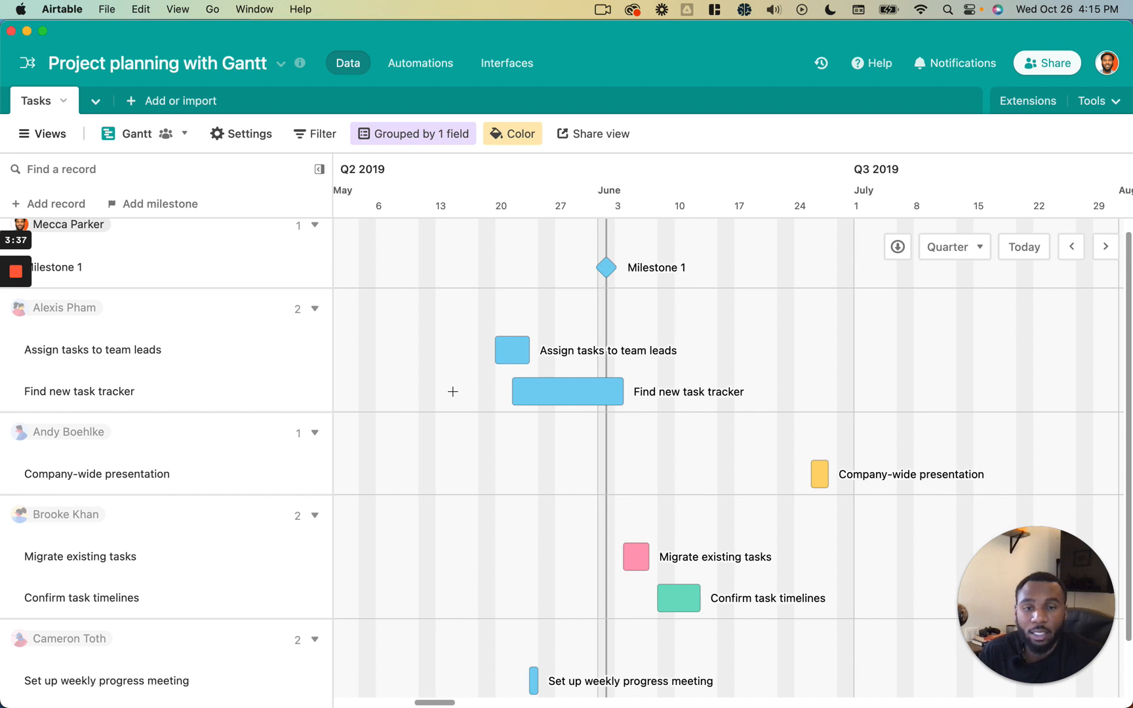
click(253, 137)
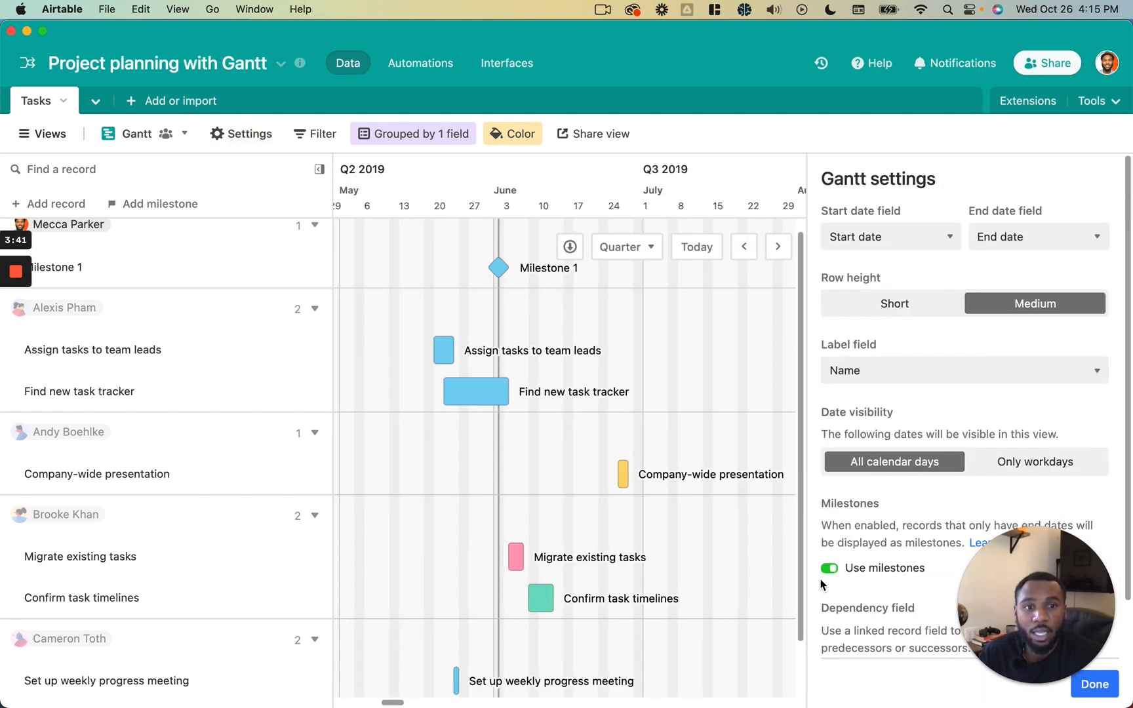
scroll(852, 577, down, 2)
click(859, 614)
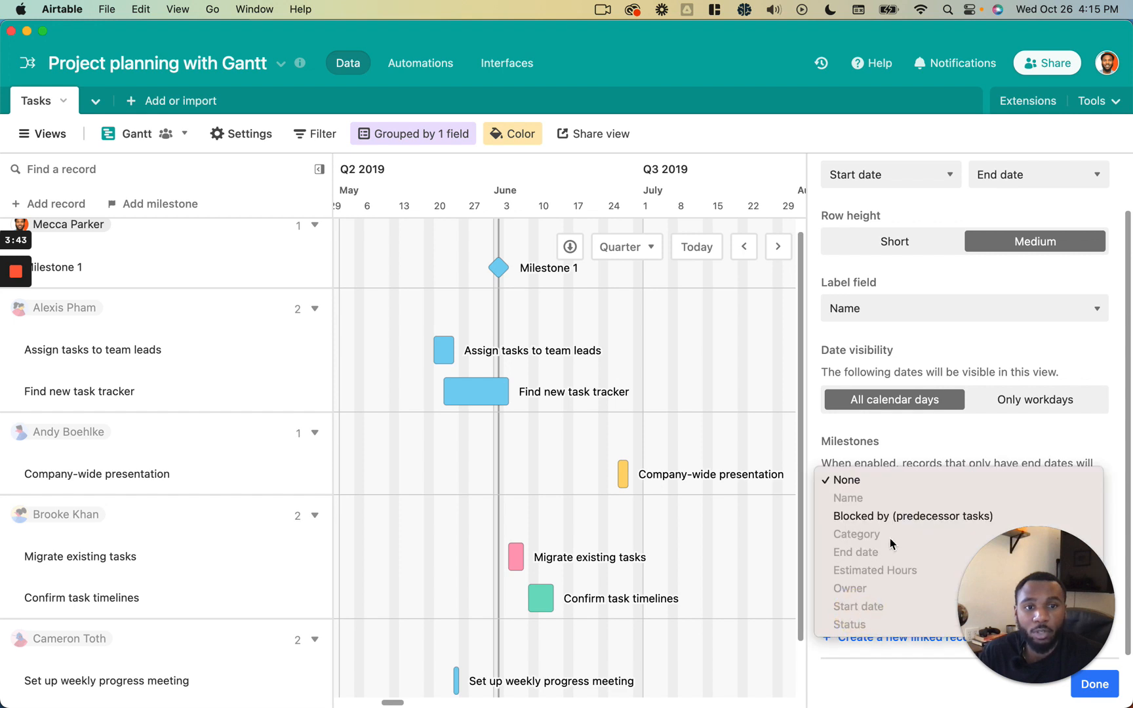
click(894, 518)
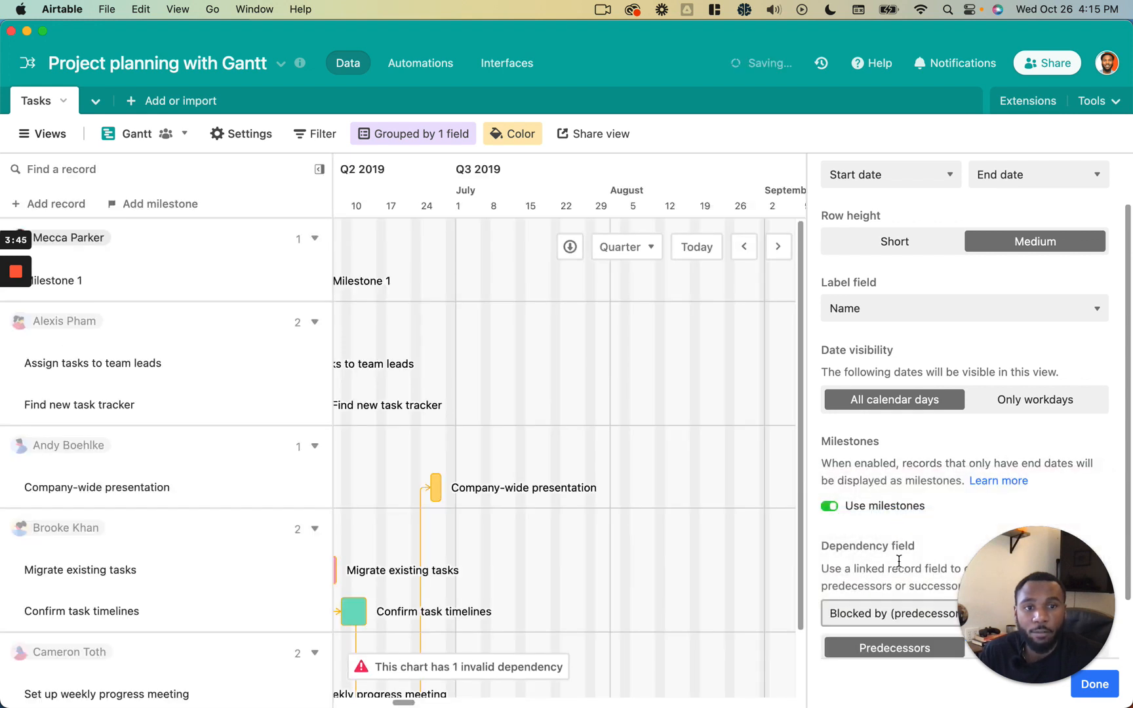
scroll(1028, 594, down, 2)
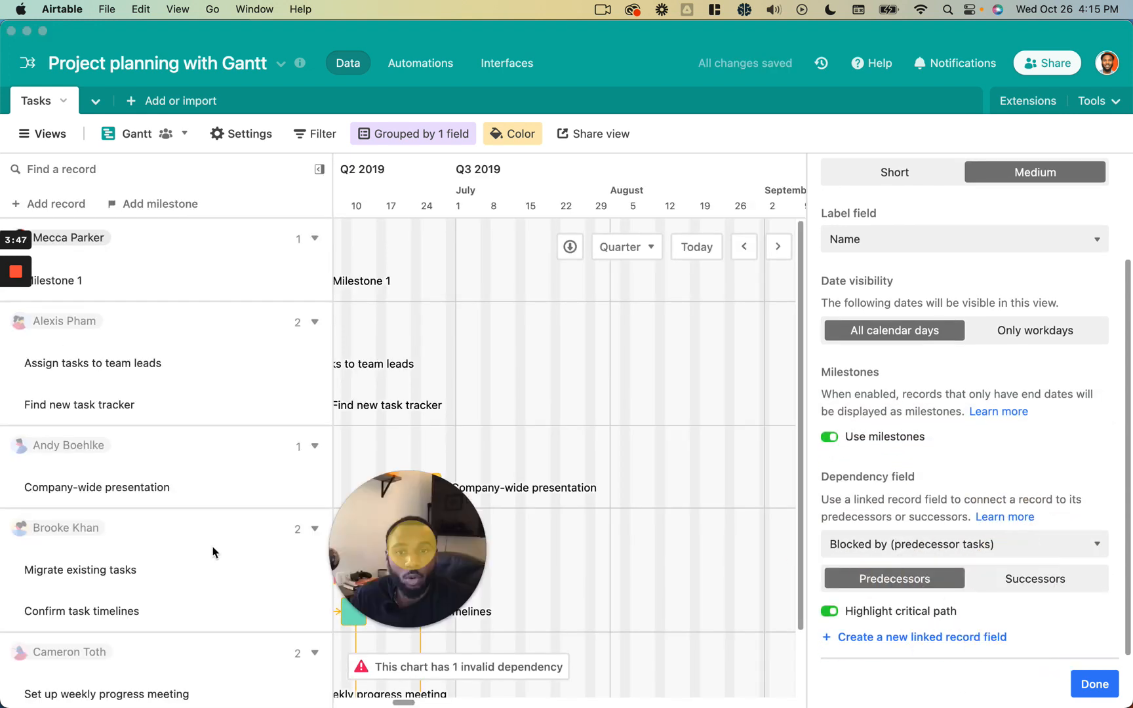
click(1041, 617)
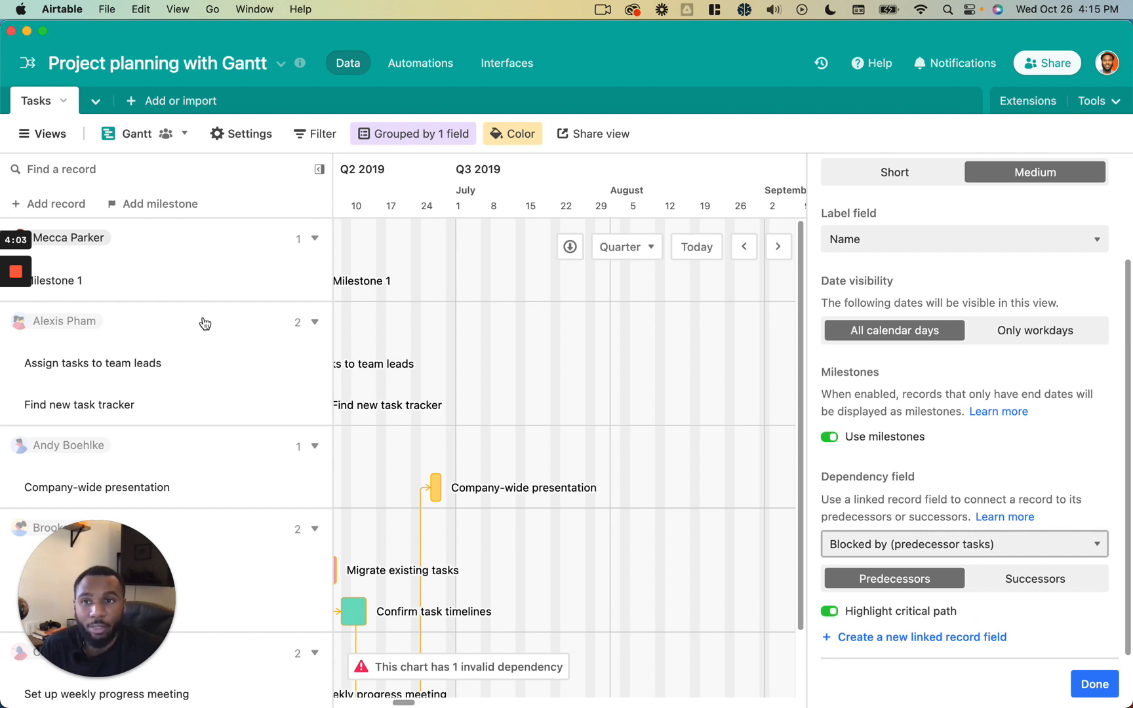
click(16, 340)
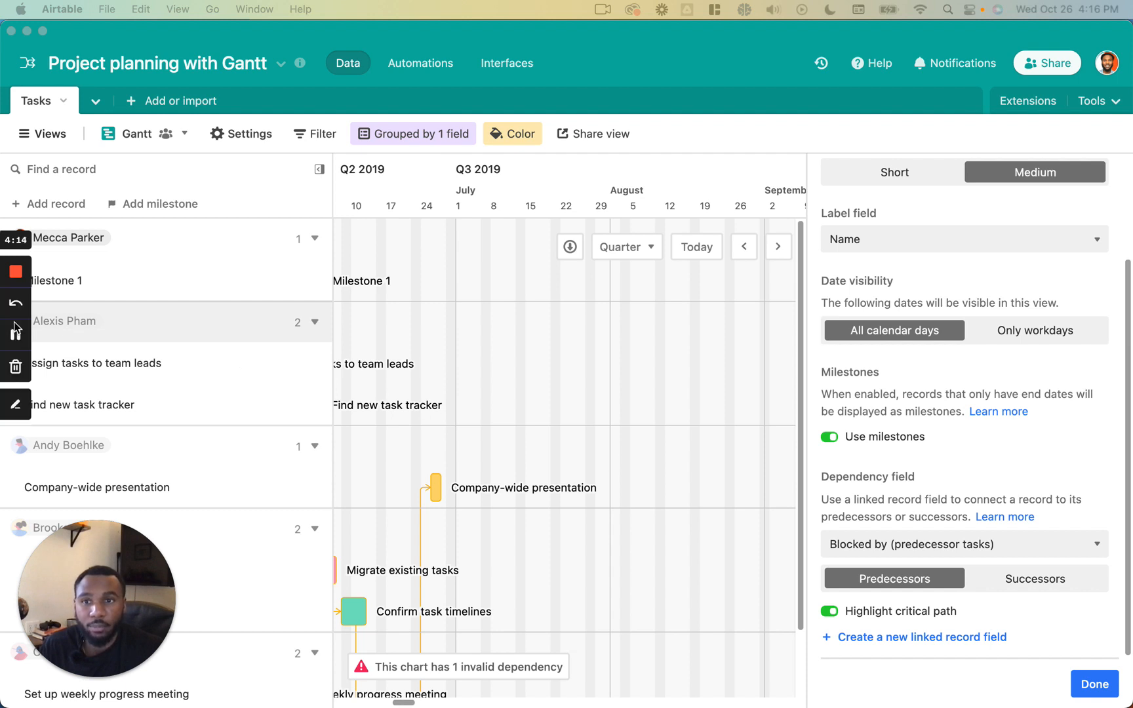
click(1094, 684)
- Set the Gantt chart's row height to Short
scroll(779, 546, left, 5)
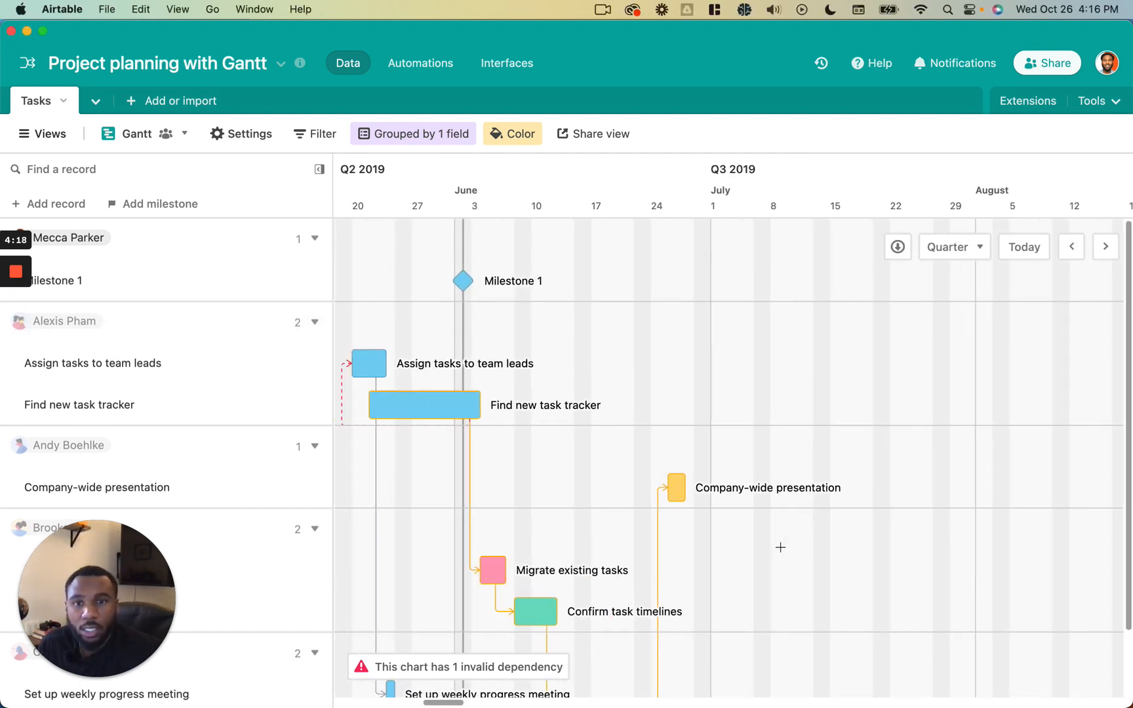
click(423, 137)
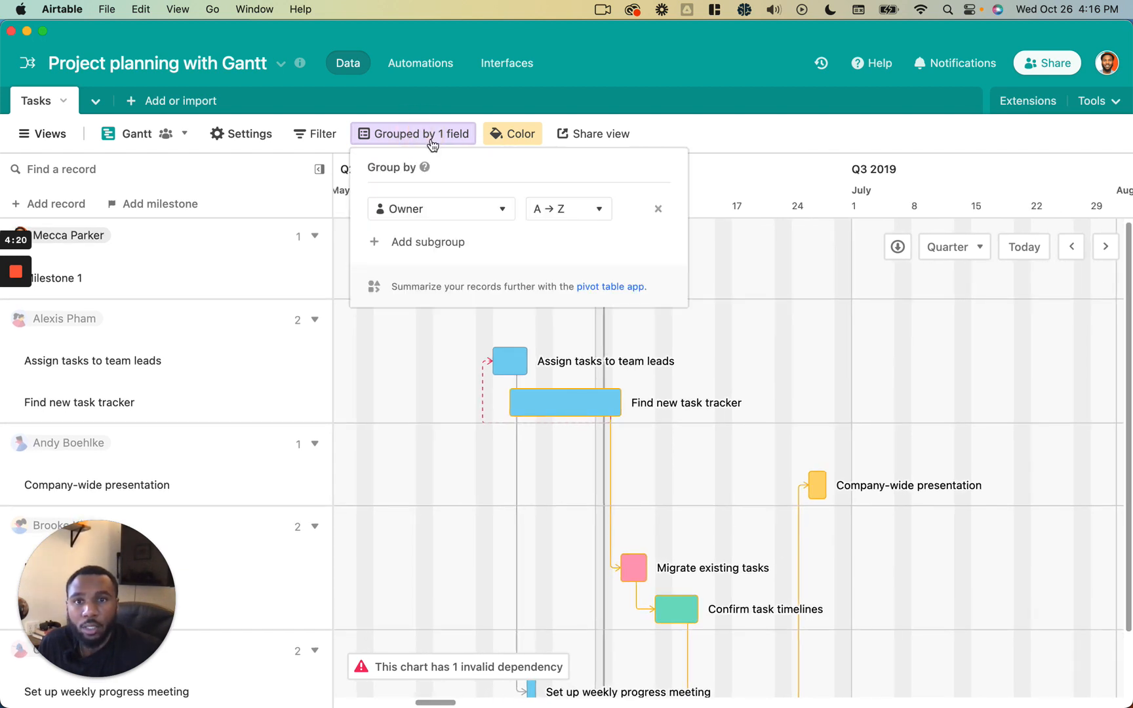
click(230, 135)
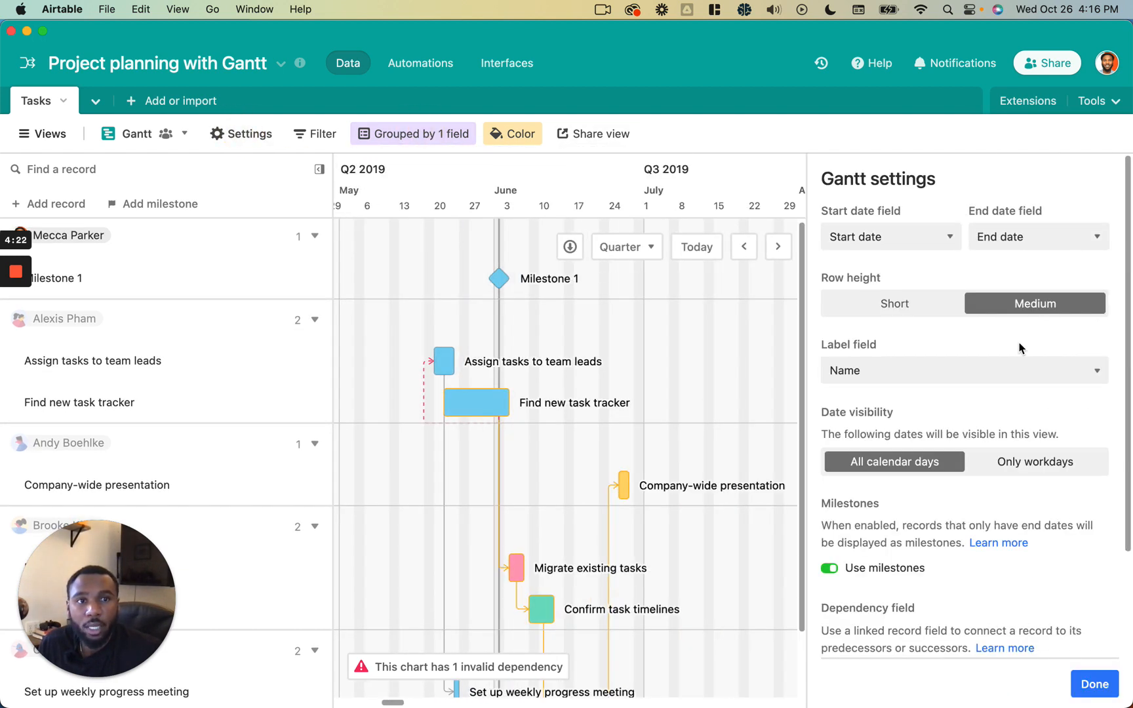
click(924, 299)
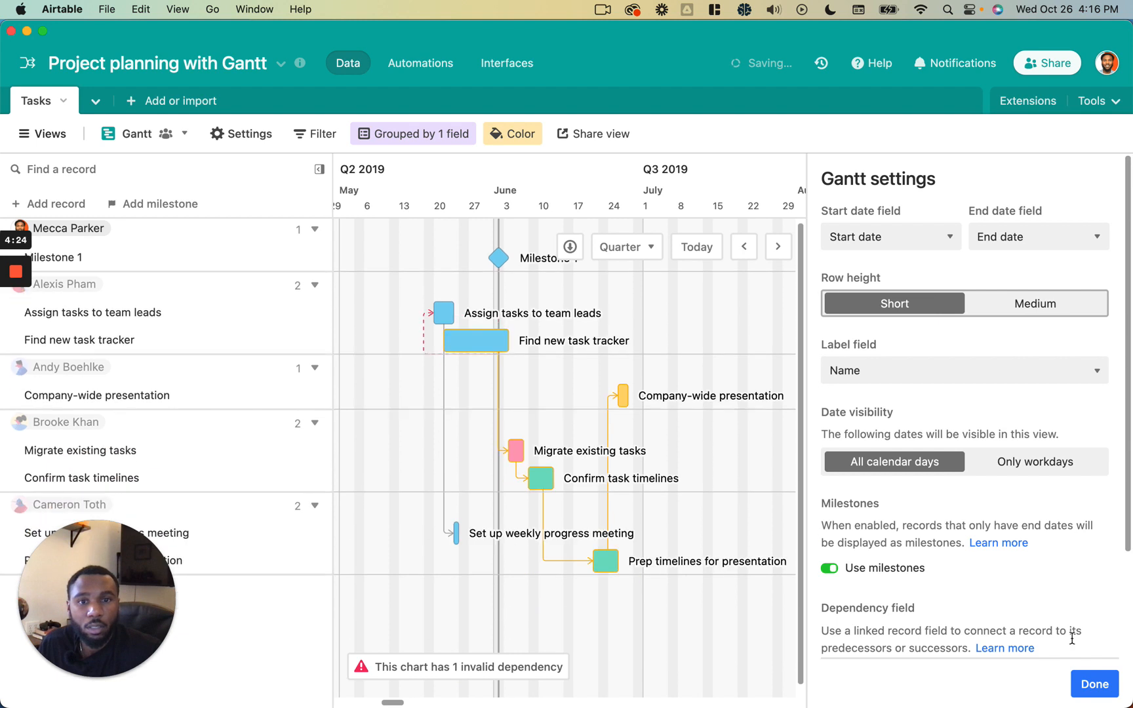
click(1086, 684)
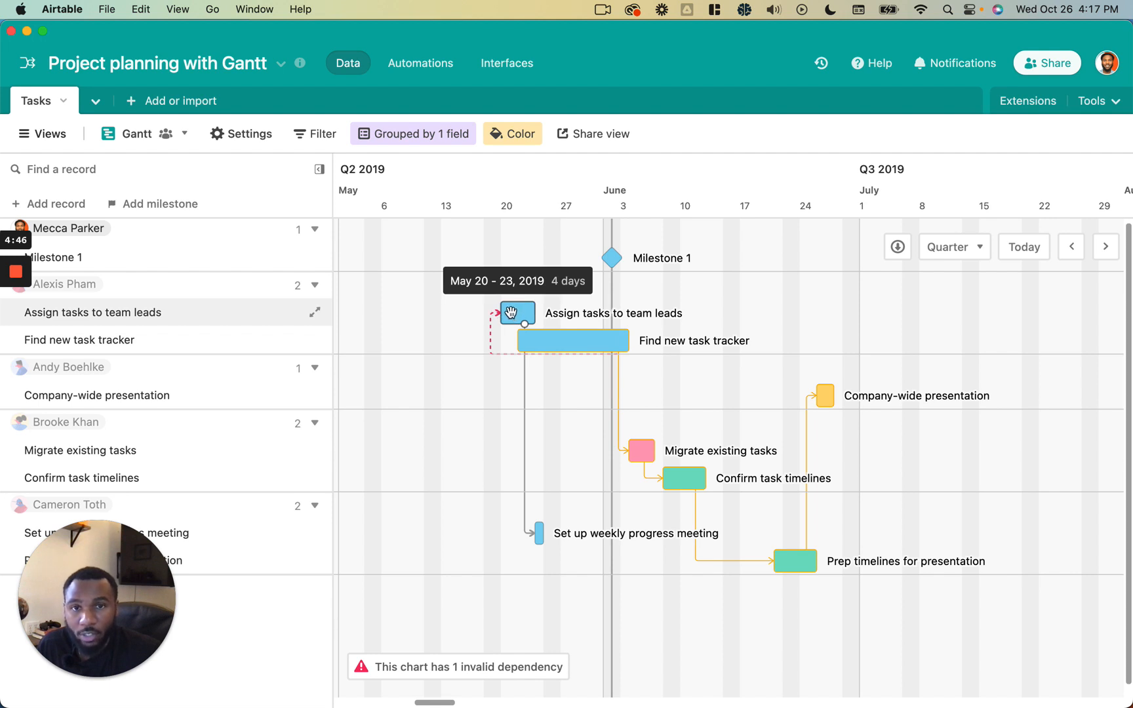
- Try moving the Find new task tracker bar earlier on the timeline, undoing each attempt
drag(577, 338, 438, 338)
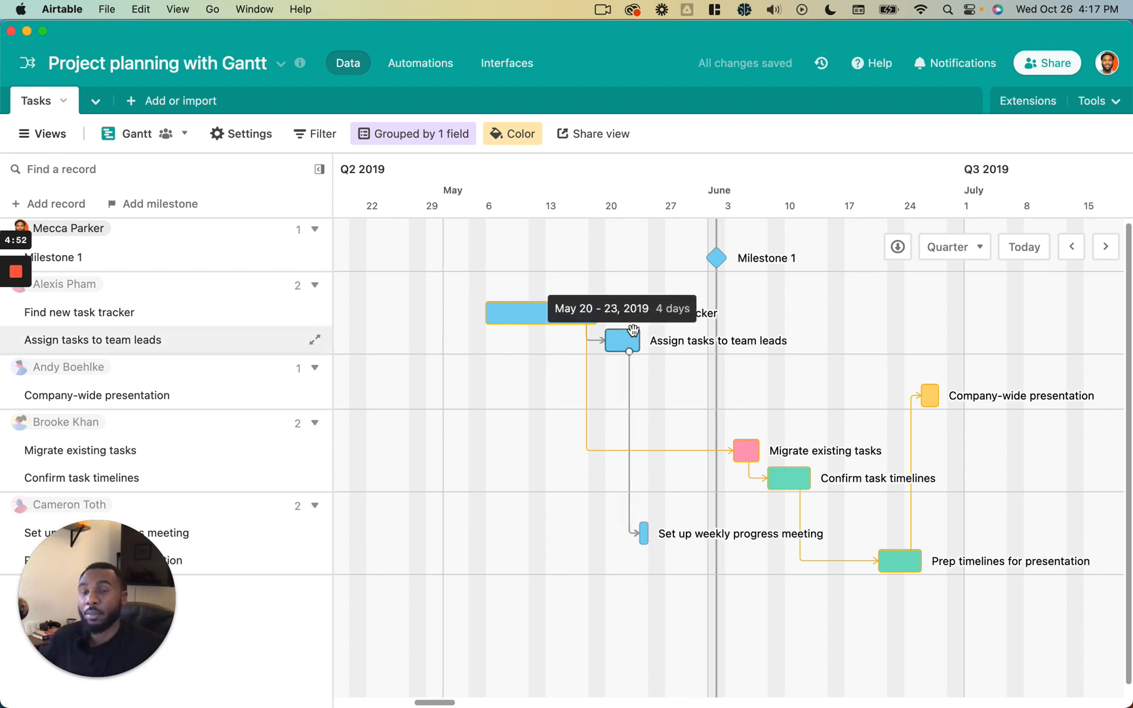
key(super+z)
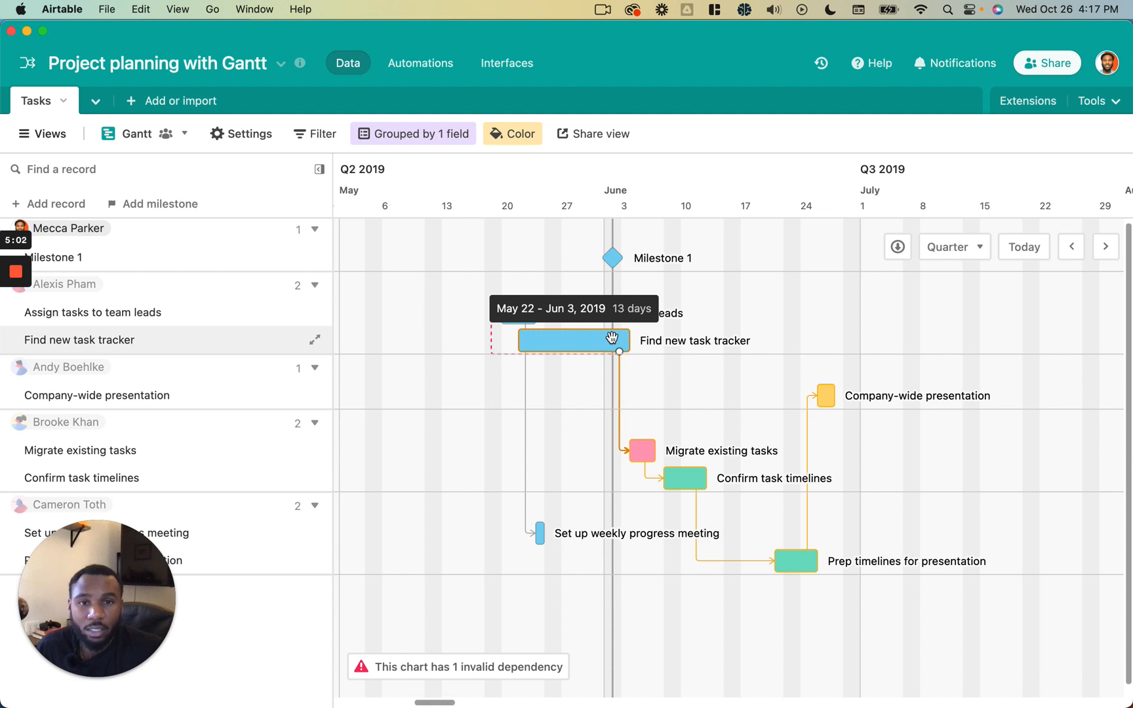
drag(612, 338, 463, 329)
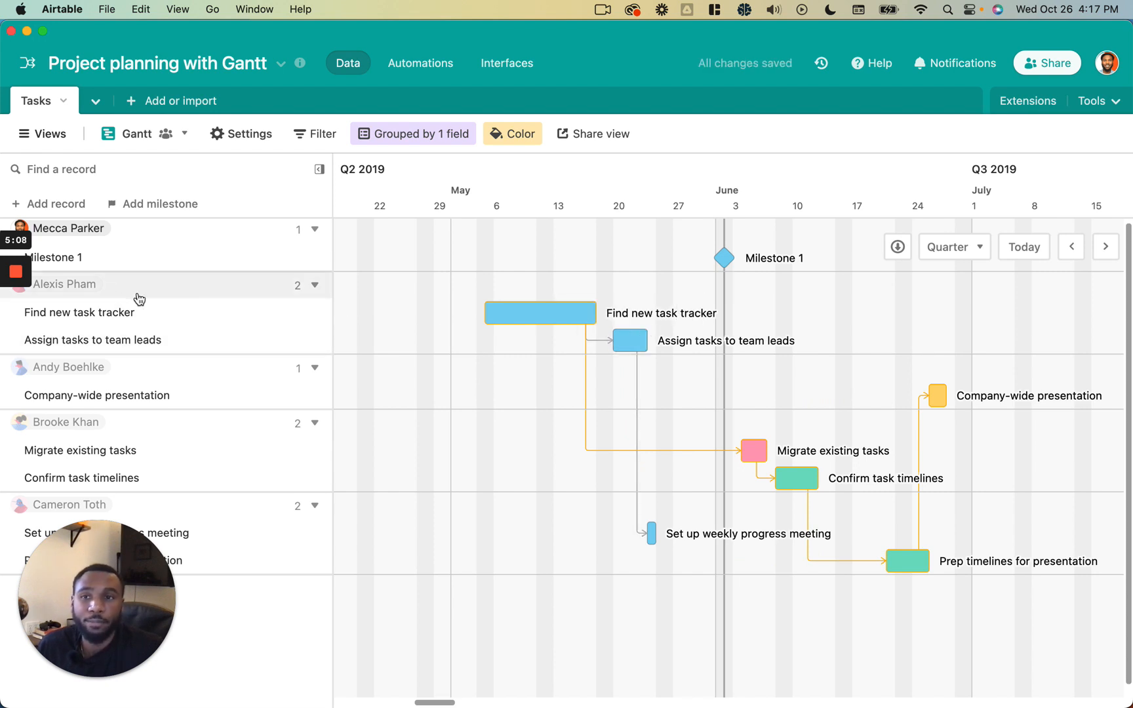
mouse_move(23, 316)
key(super+z)
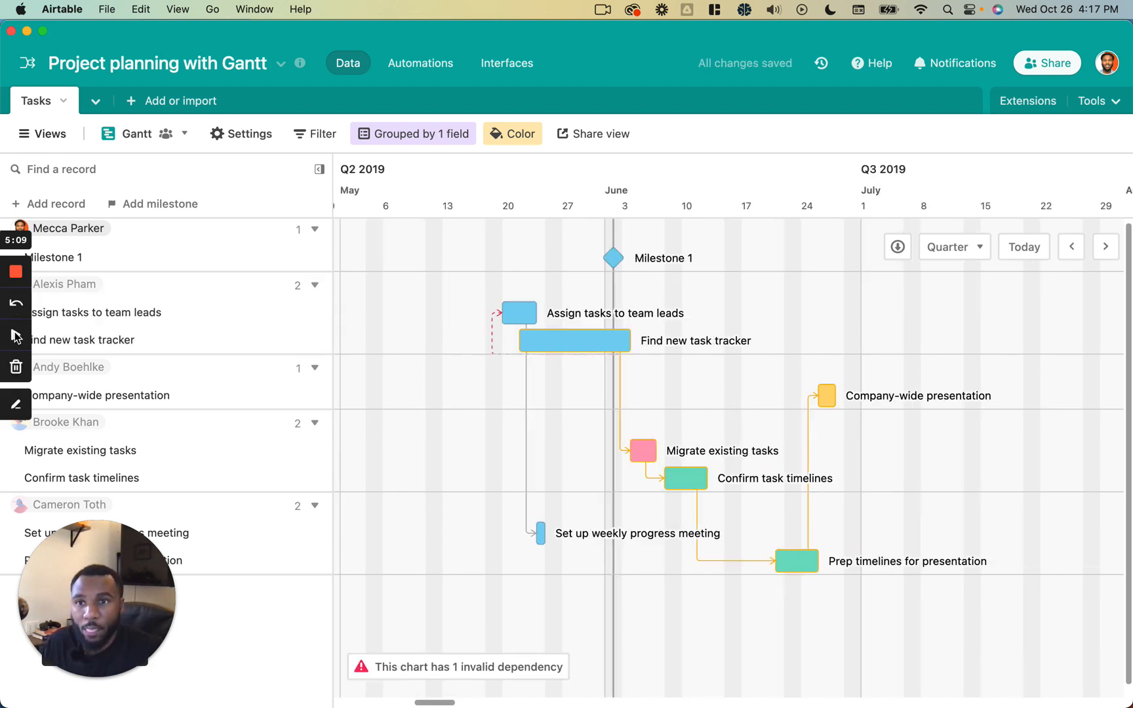
click(607, 347)
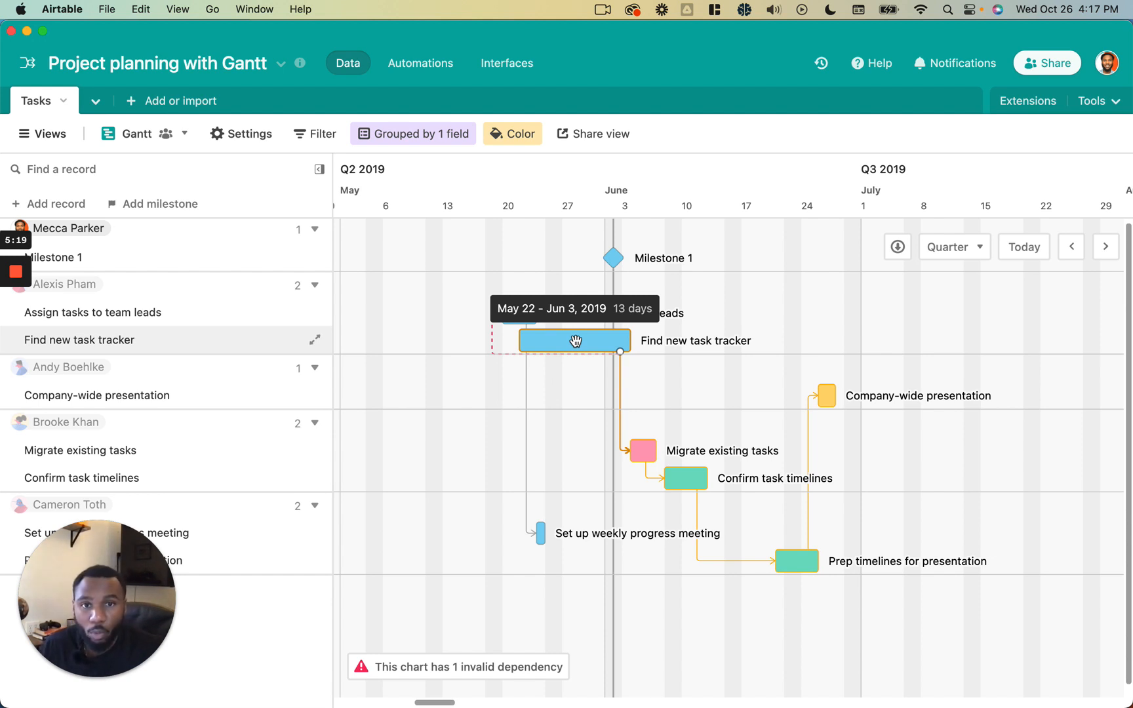
- Move the Find new task tracker bar earlier on the timeline so it starts around May 5
drag(608, 340, 490, 339)
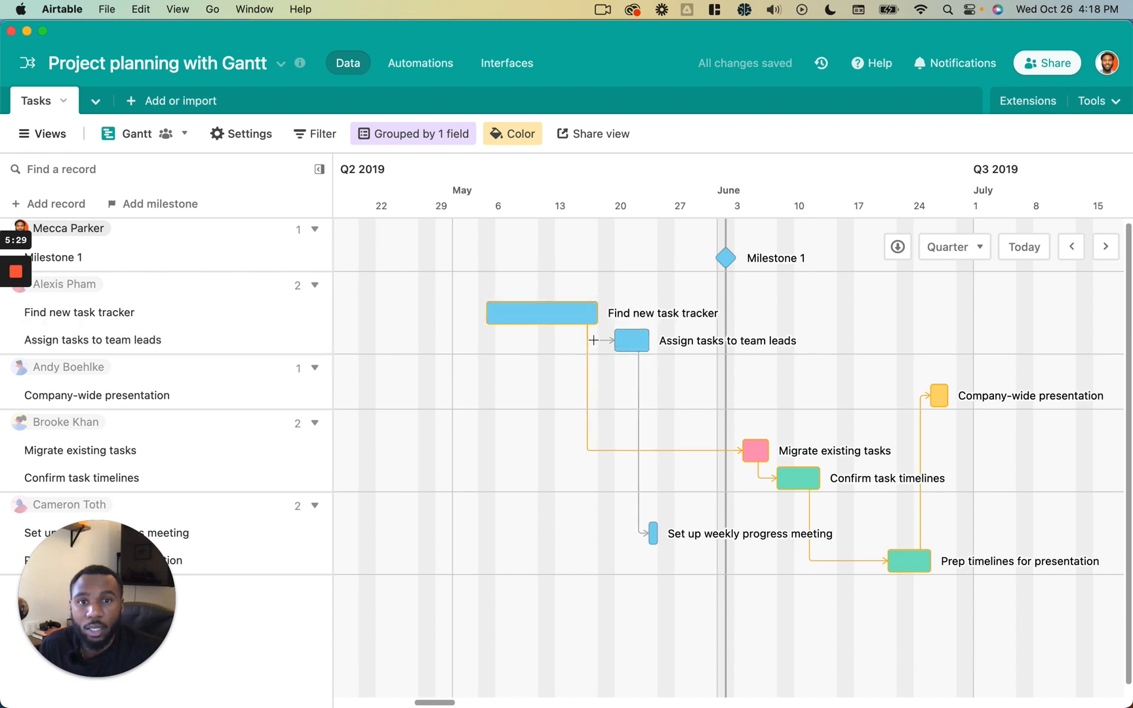
- Reschedule the Set up weekly progress meeting task later on the timeline to about July 2
scroll(674, 335, right, 3)
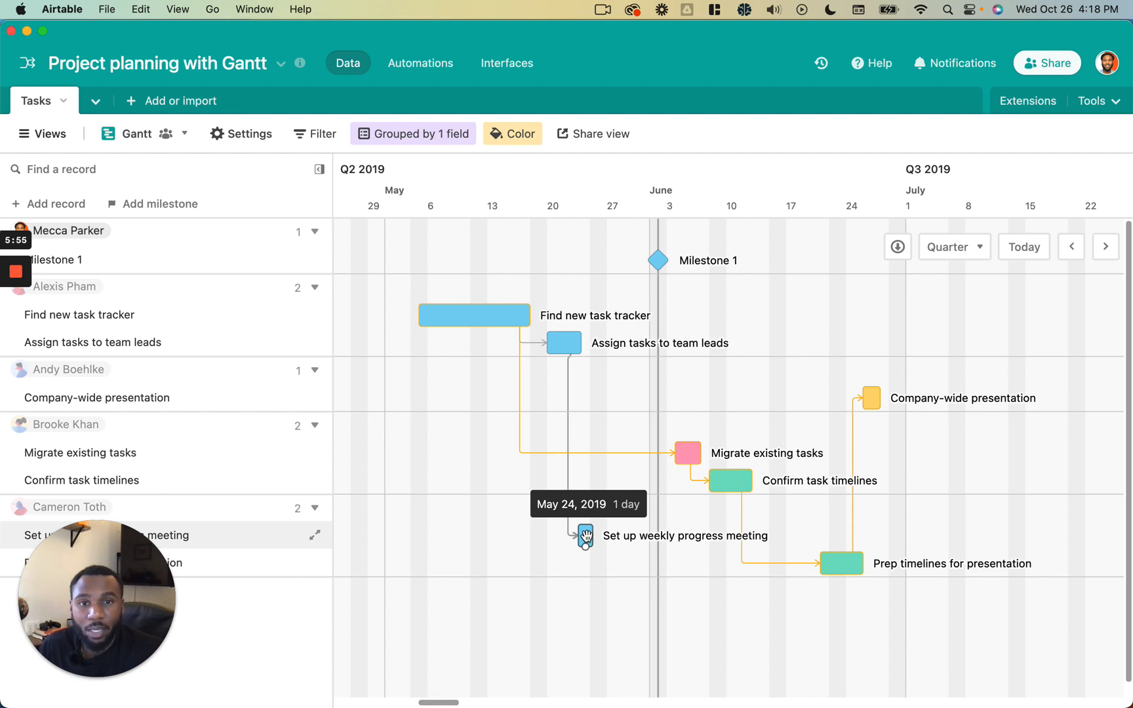
drag(585, 537, 715, 543)
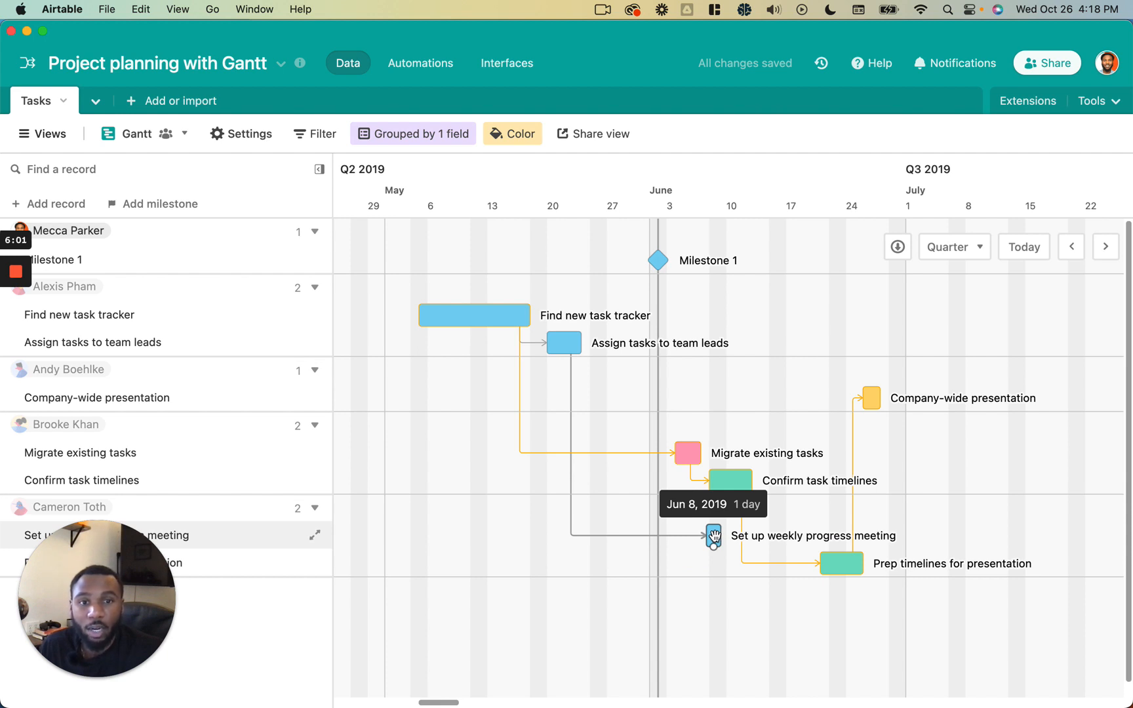
drag(714, 537, 918, 559)
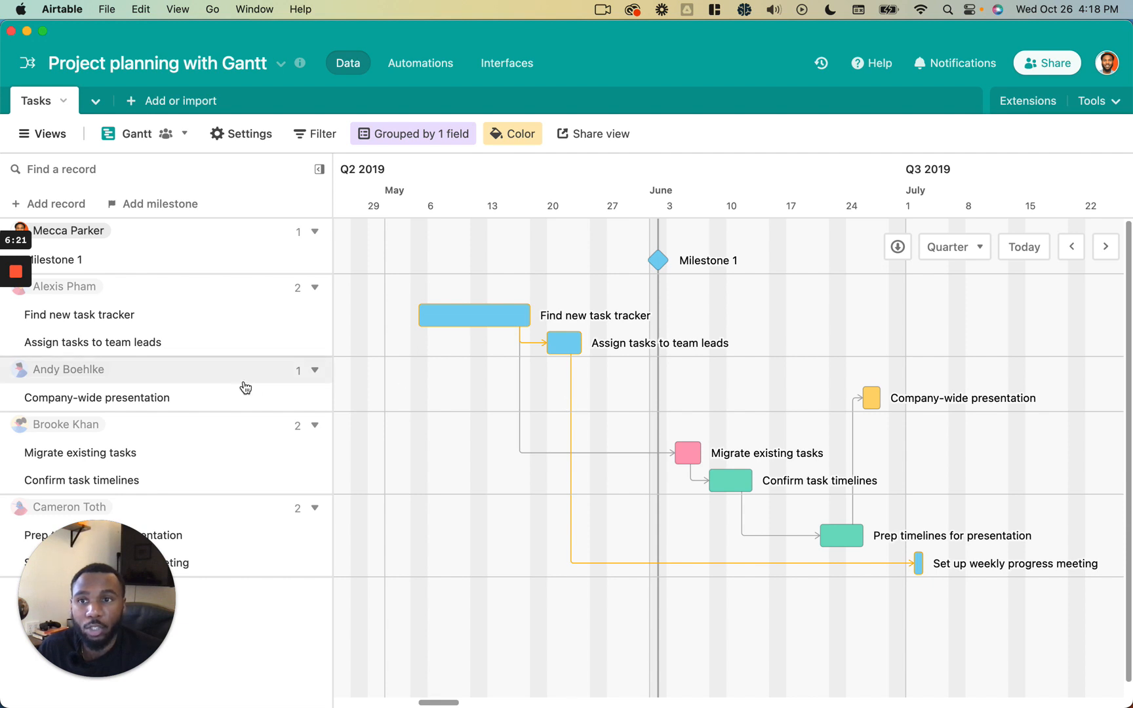
- Link Company-wide presentation as a predecessor of Set up weekly progress meeting by connecting their bars
mouse_move(16, 331)
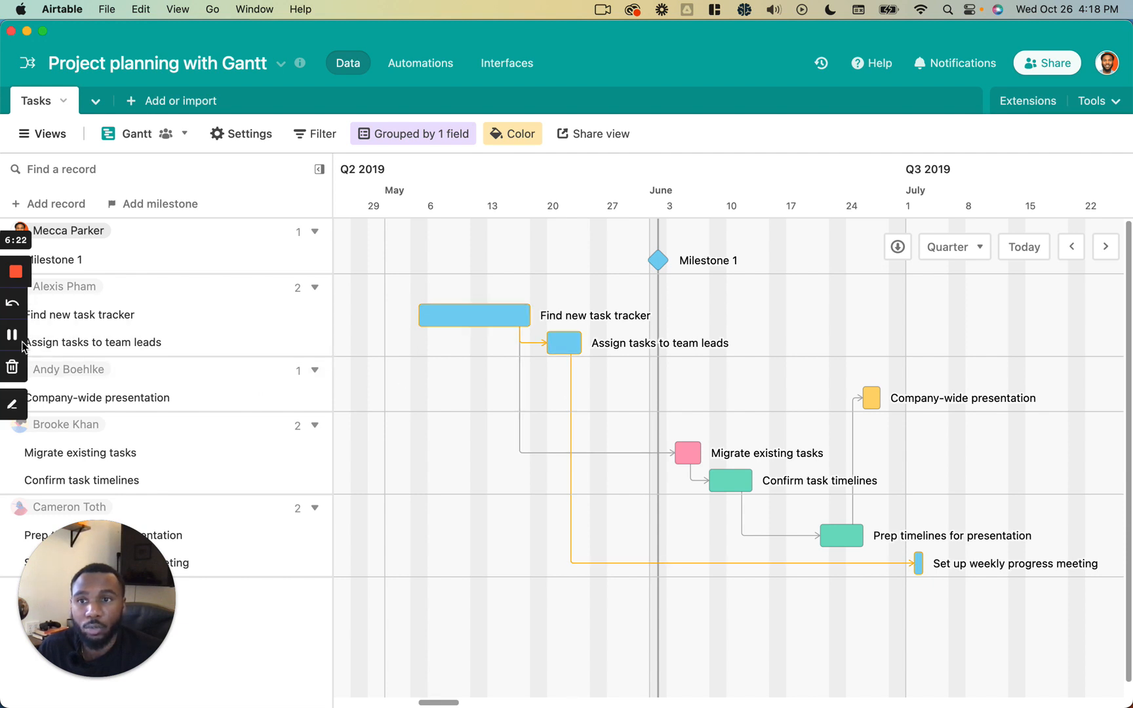
click(581, 346)
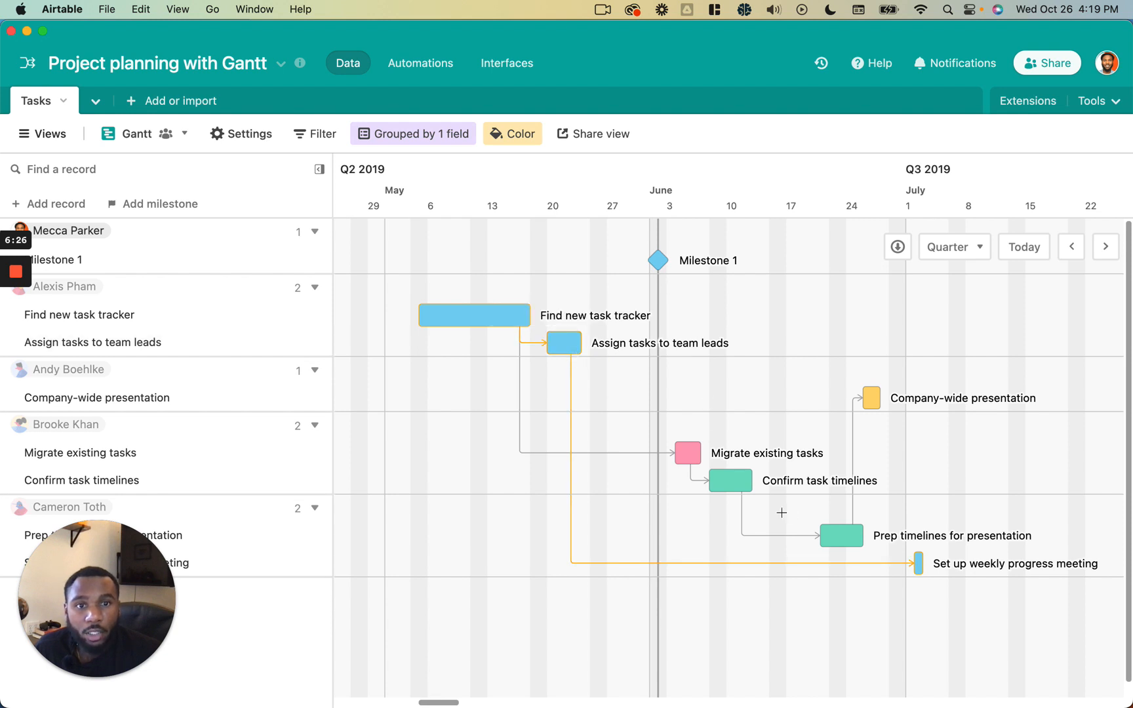
scroll(782, 512, right, 2)
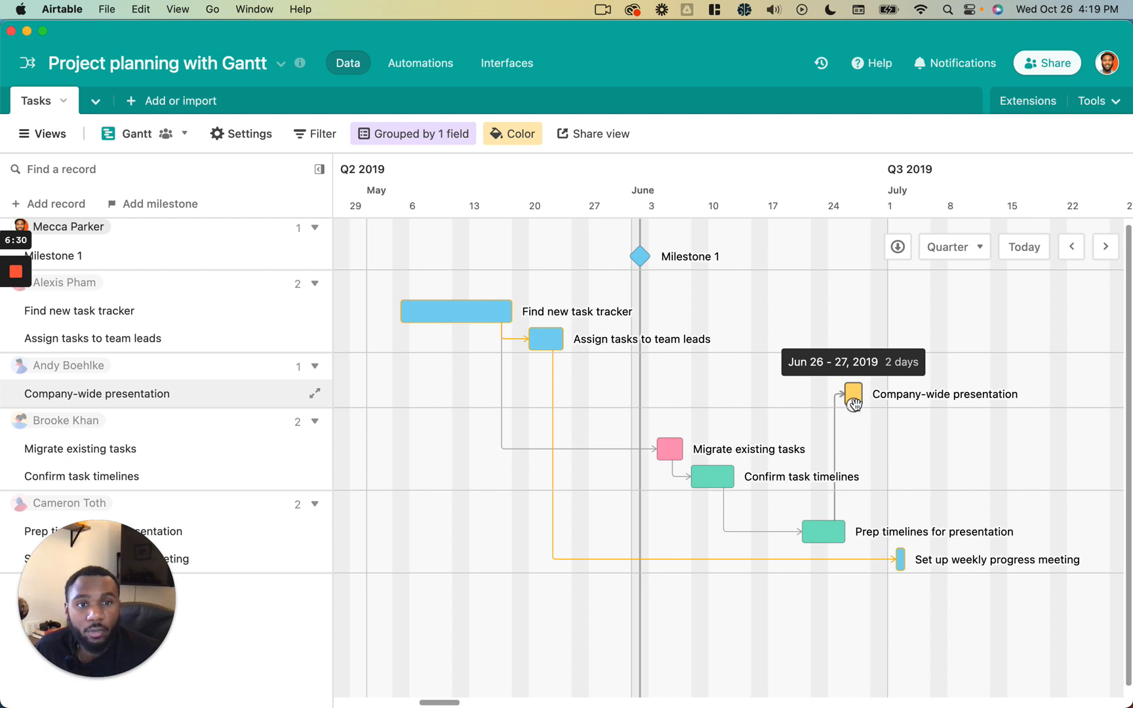
mouse_move(853, 403)
mouse_down()
mouse_move(870, 430)
mouse_move(875, 539)
mouse_move(897, 562)
mouse_up()
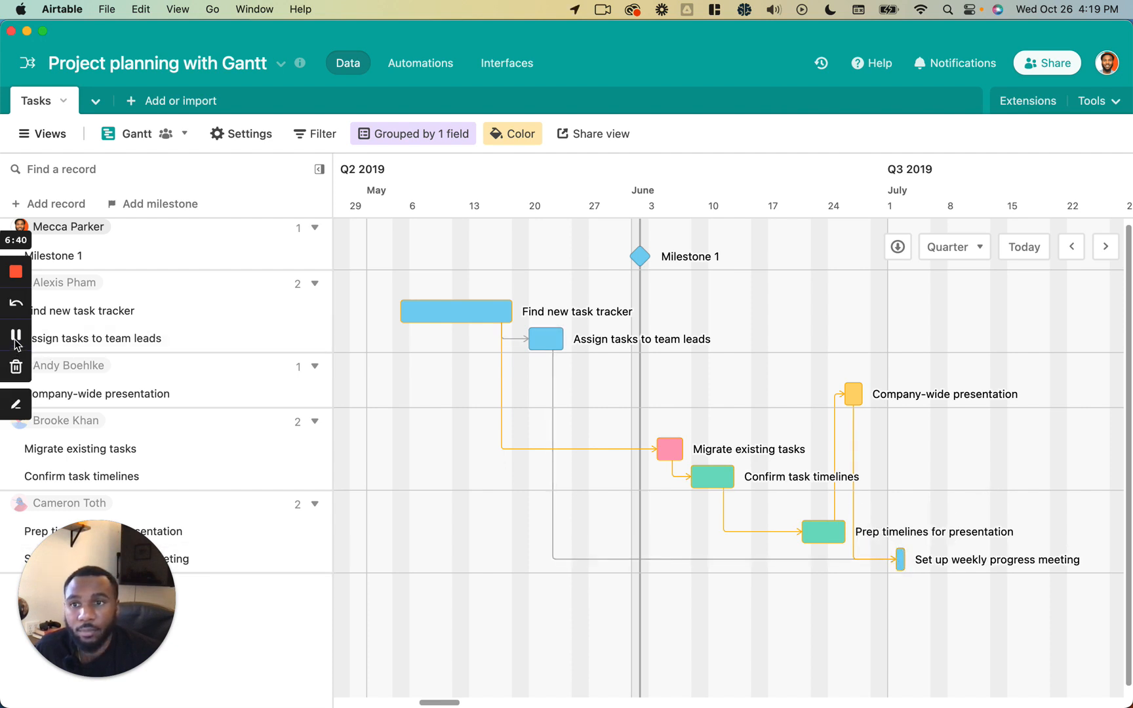
click(16, 341)
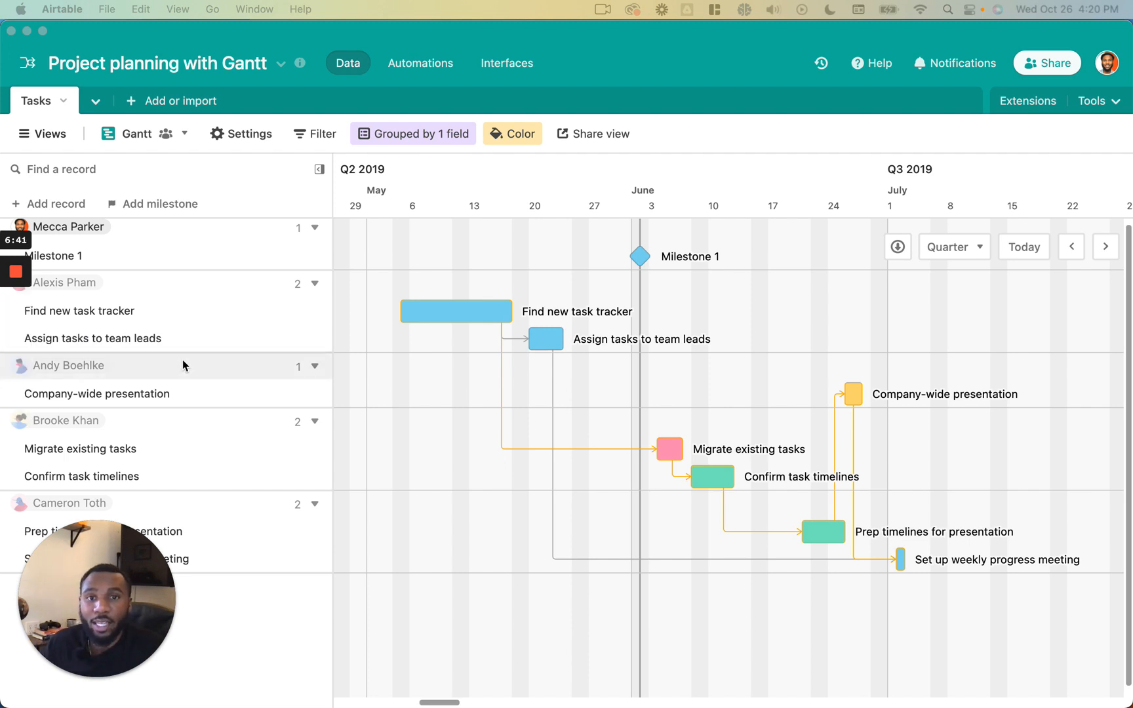